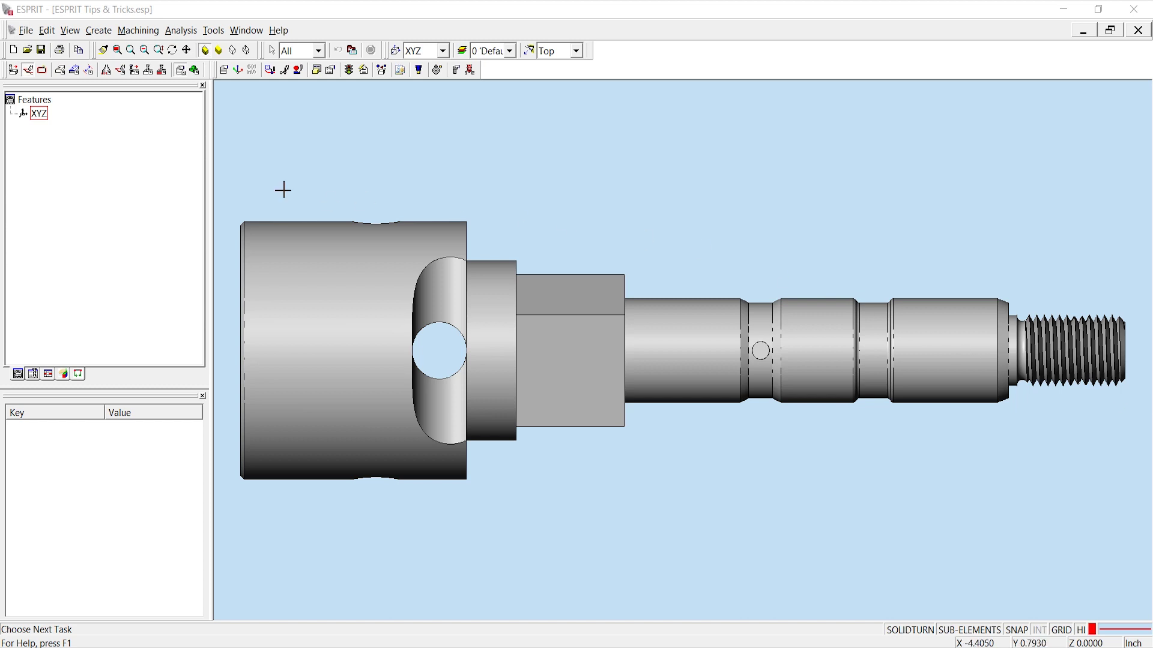
Bring up the Common Machining submenu under the Machining menu
{"action": "left_click", "coordinate": [138, 30]}
{"action": "mouse_move", "coordinate": [157, 49]}
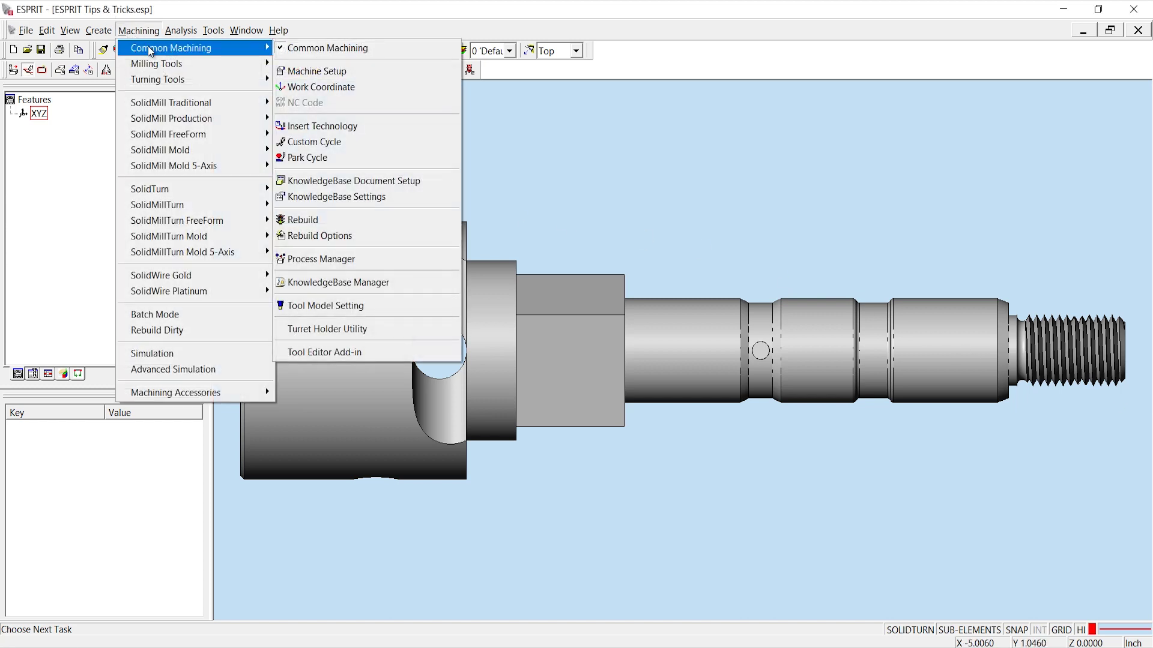
Launch KnowledgeBase Manager and show its Parts/Features/Process Technology view for ESPRIT Tips and Tricks
{"action": "left_click", "coordinate": [378, 291]}
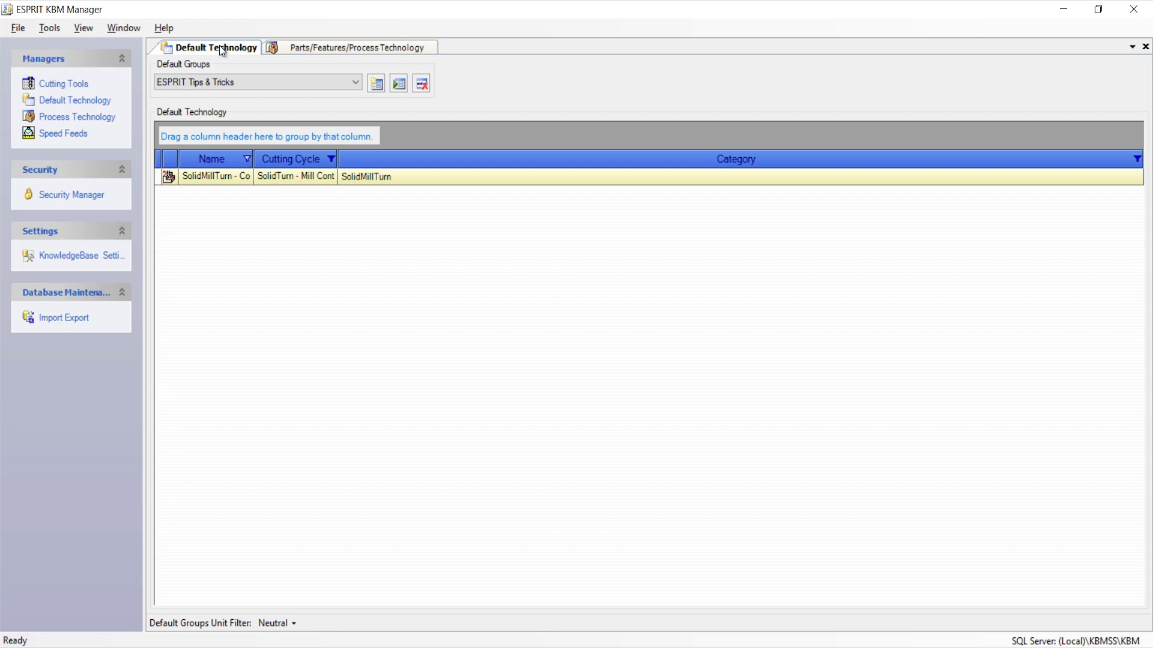
{"action": "left_click", "coordinate": [308, 52]}
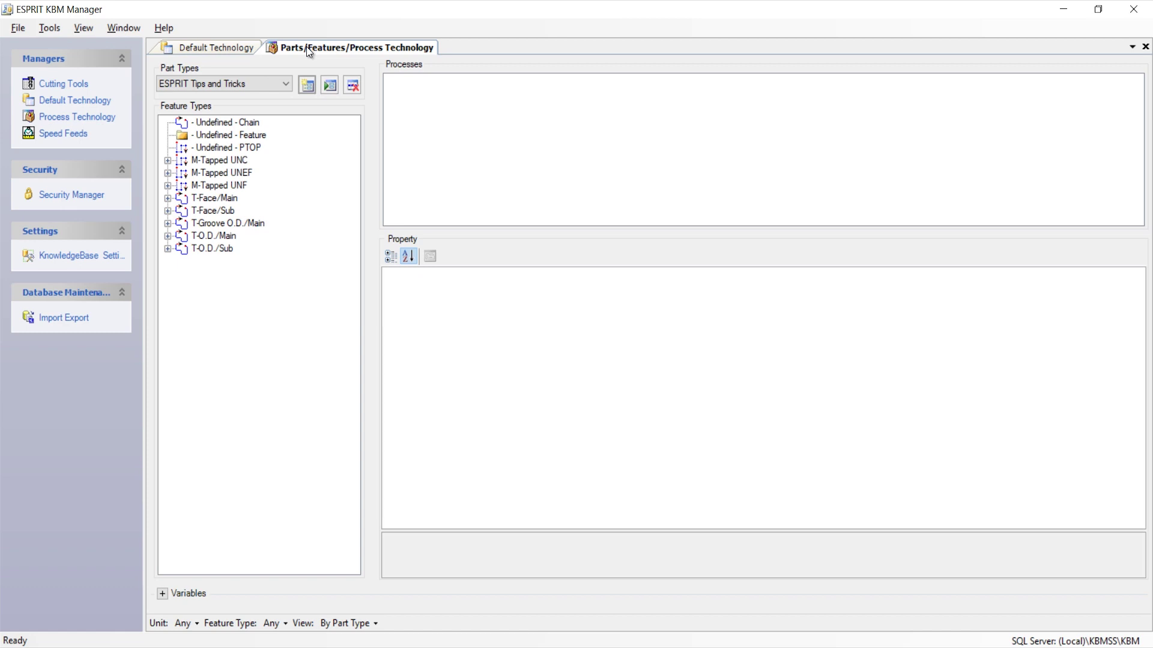
Choose ESPRIT Tips and Tricks as the part type, then return to the shaft document
{"action": "left_click", "coordinate": [284, 86]}
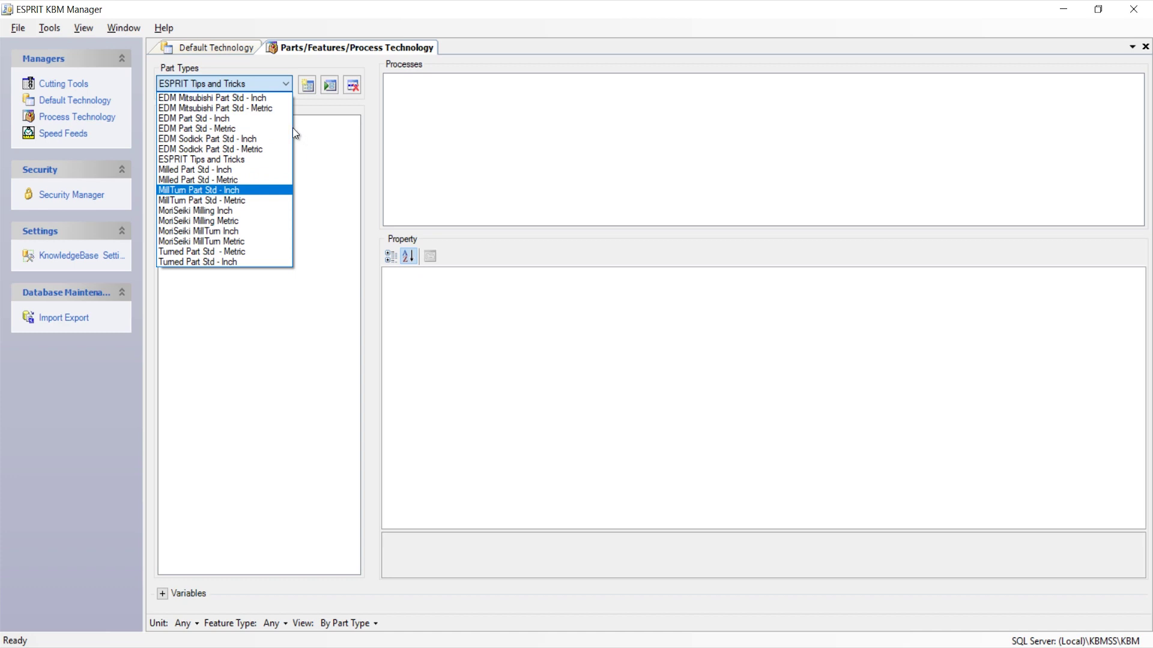
{"action": "left_click", "coordinate": [256, 159]}
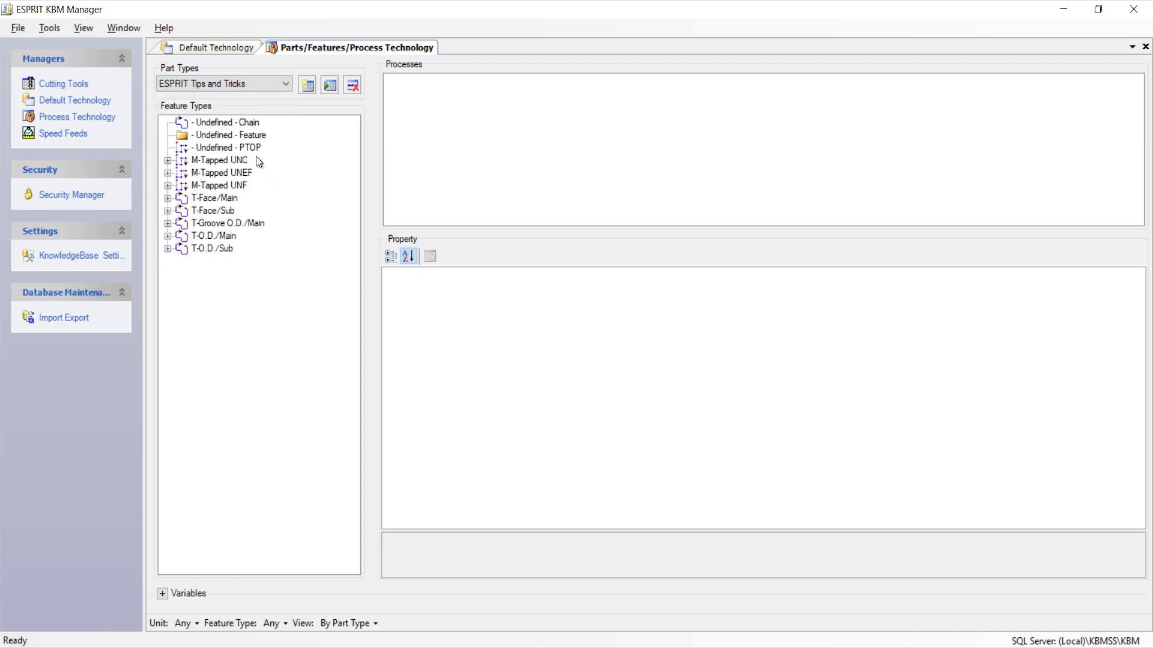
{"action": "left_click", "coordinate": [210, 647]}
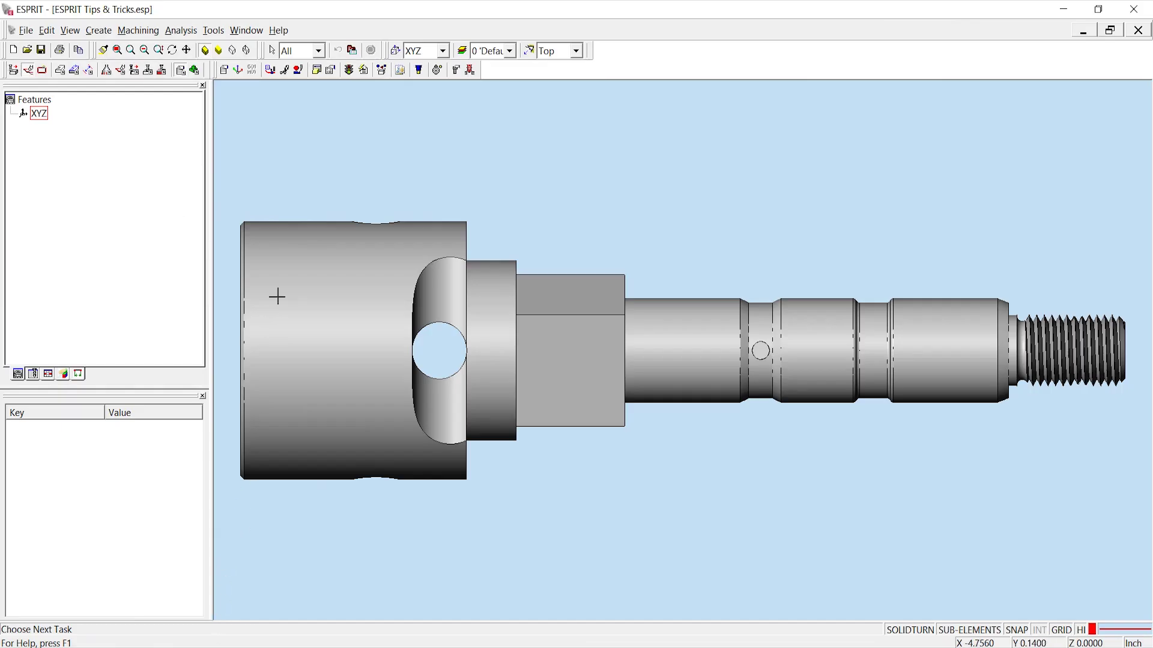
Set the KnowledgeBase part type and default technology group to ESPRIT Tips and Tricks
{"action": "left_click", "coordinate": [317, 70]}
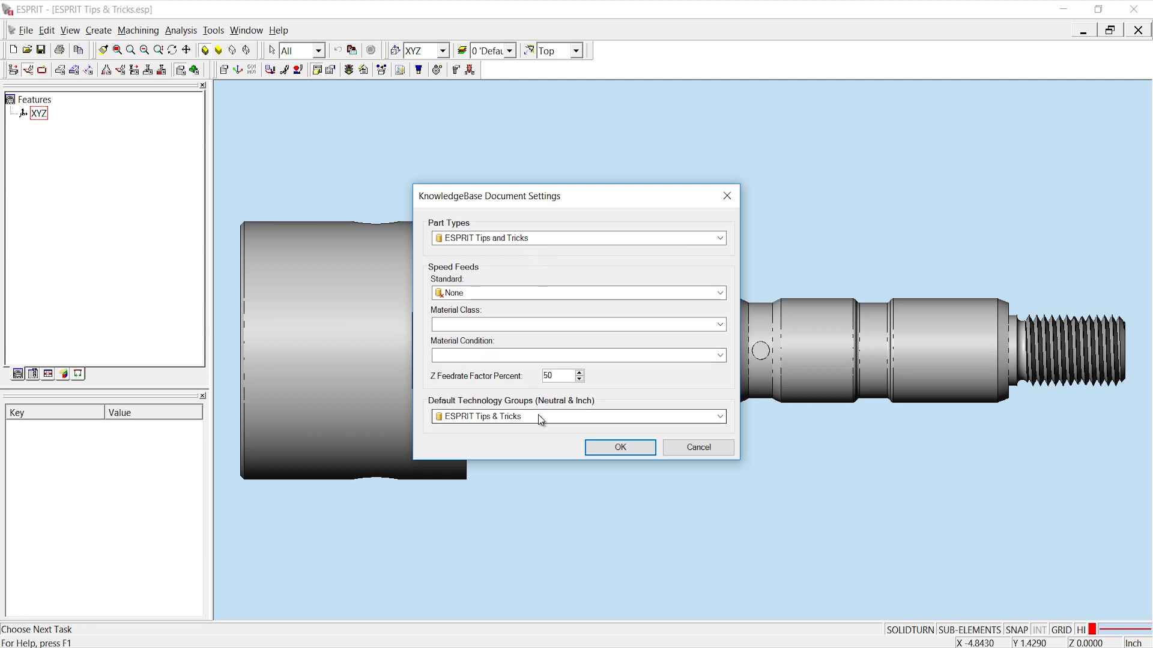
{"action": "left_click", "coordinate": [615, 449]}
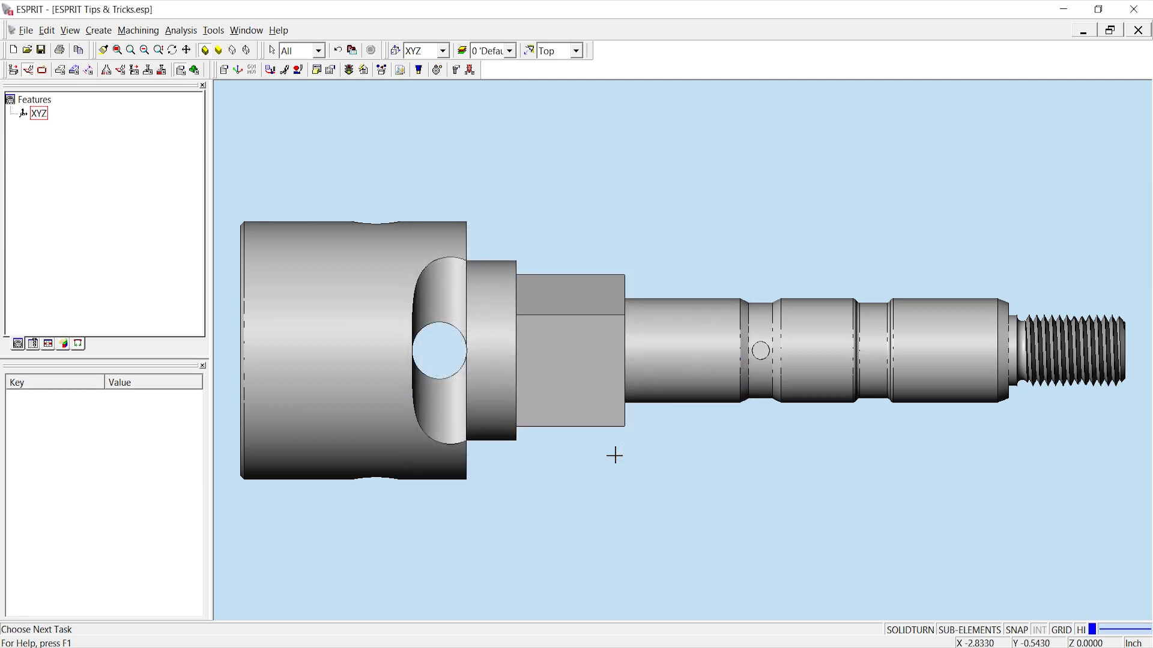
Run Turning Feature Recognition to generate G54/G55 face, O.D., groove, I.D. and drilling features
{"action": "left_click", "coordinate": [36, 344]}
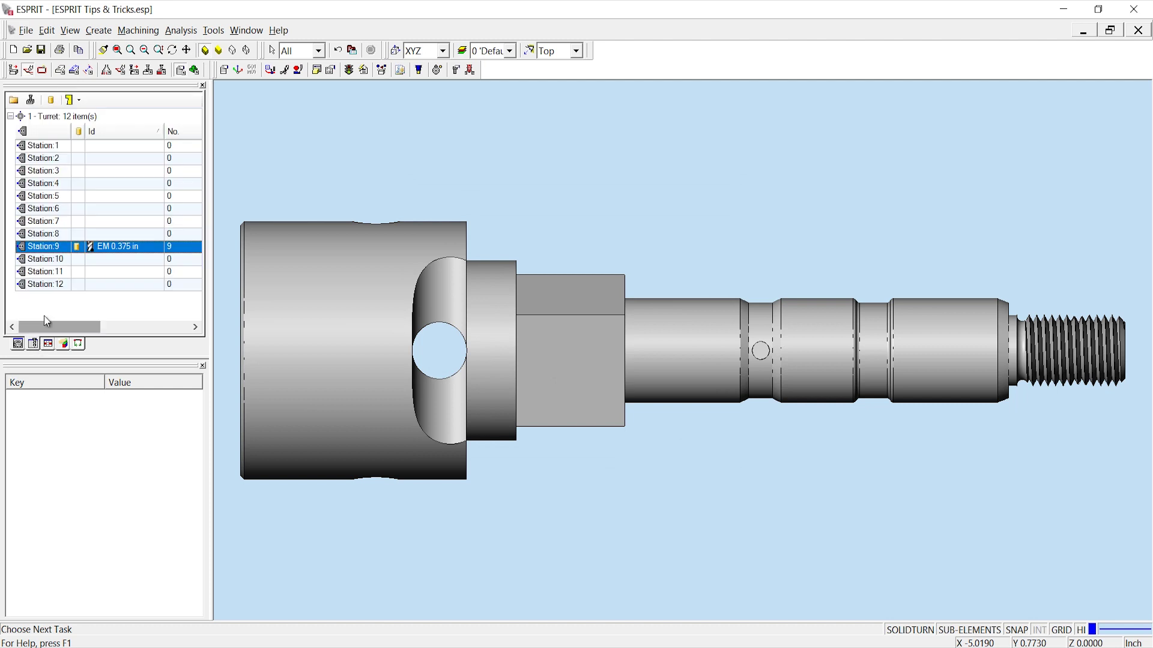
{"action": "left_click", "coordinate": [18, 344]}
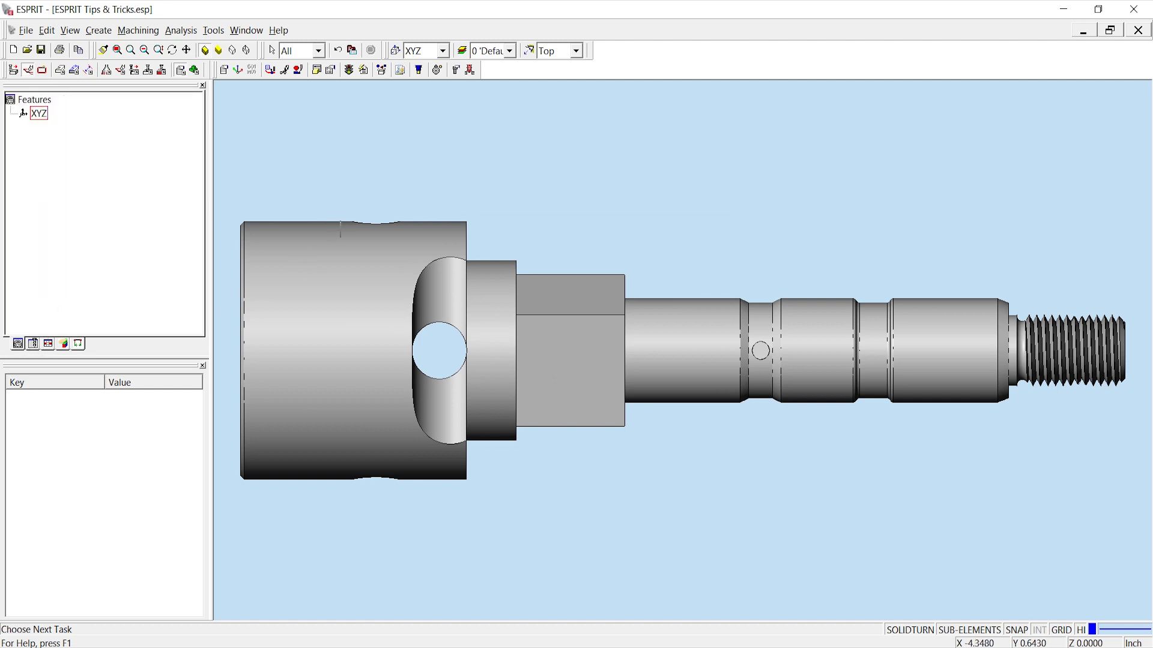
{"action": "left_click", "coordinate": [99, 31]}
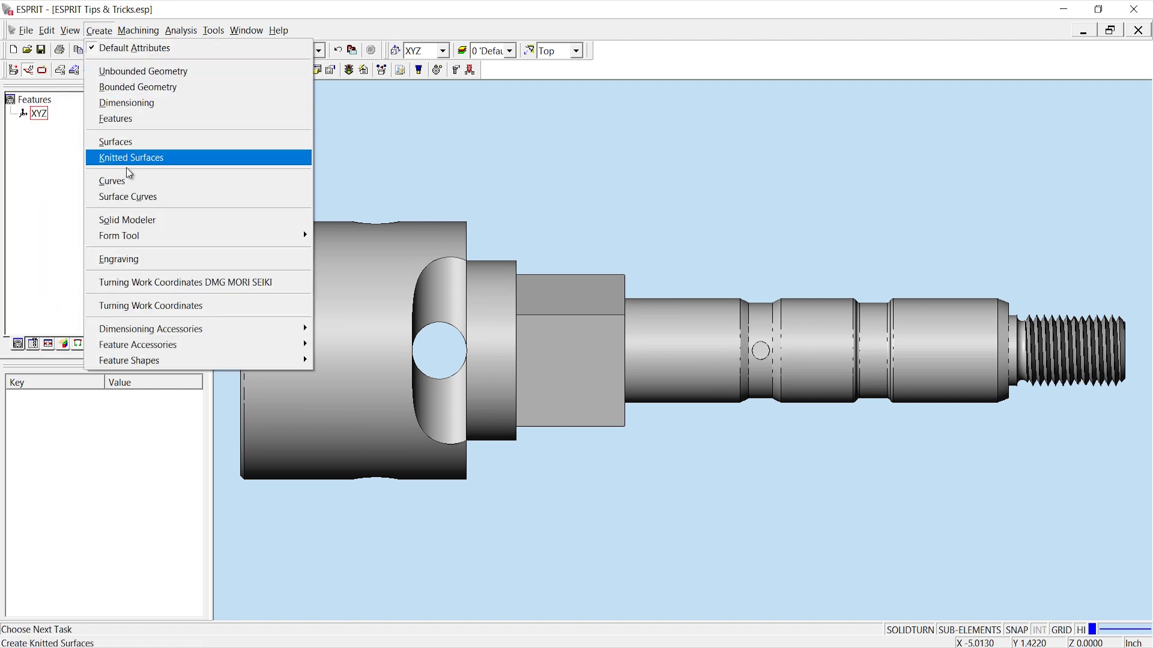
{"action": "mouse_move", "coordinate": [164, 345]}
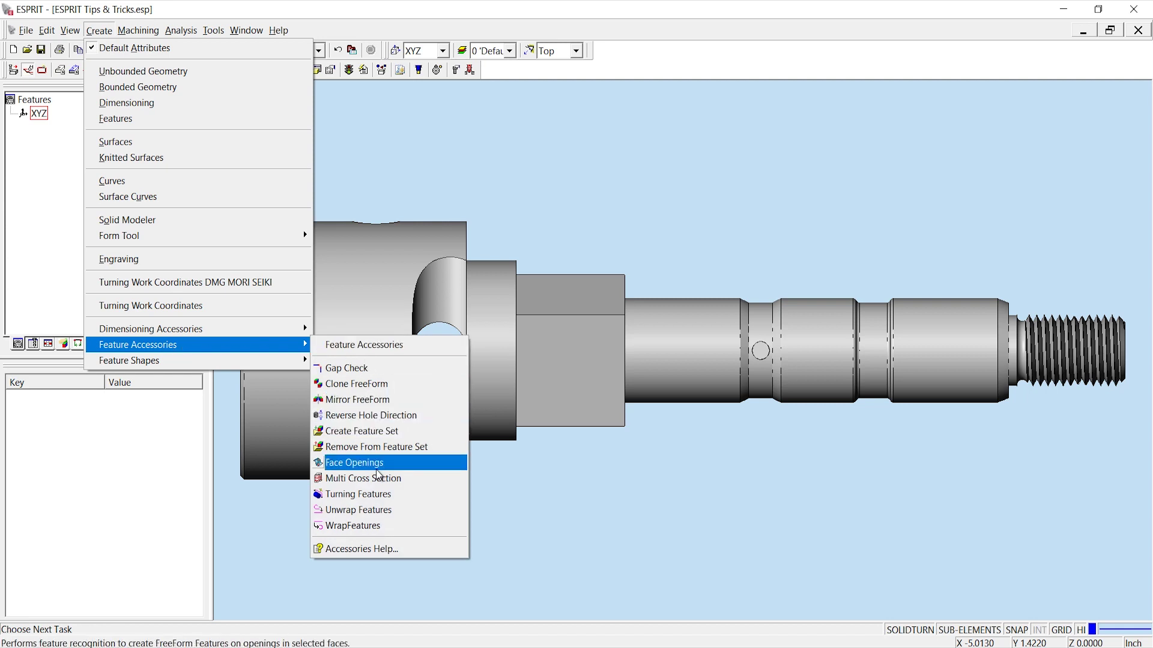
{"action": "left_click", "coordinate": [359, 494]}
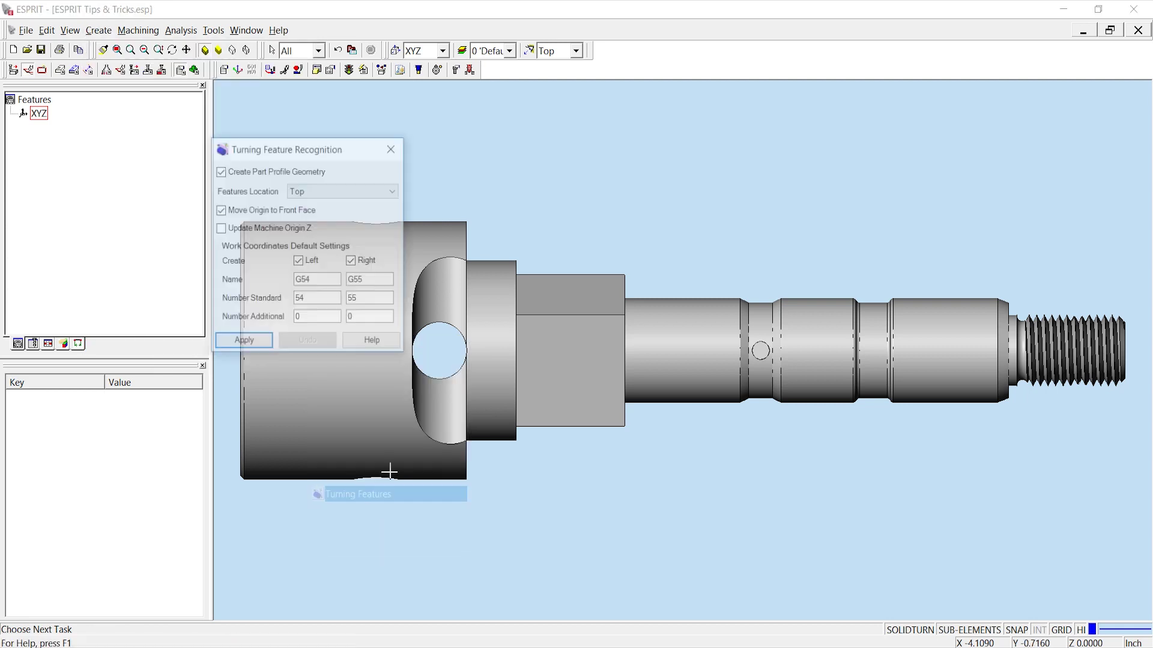
{"action": "left_click", "coordinate": [251, 343]}
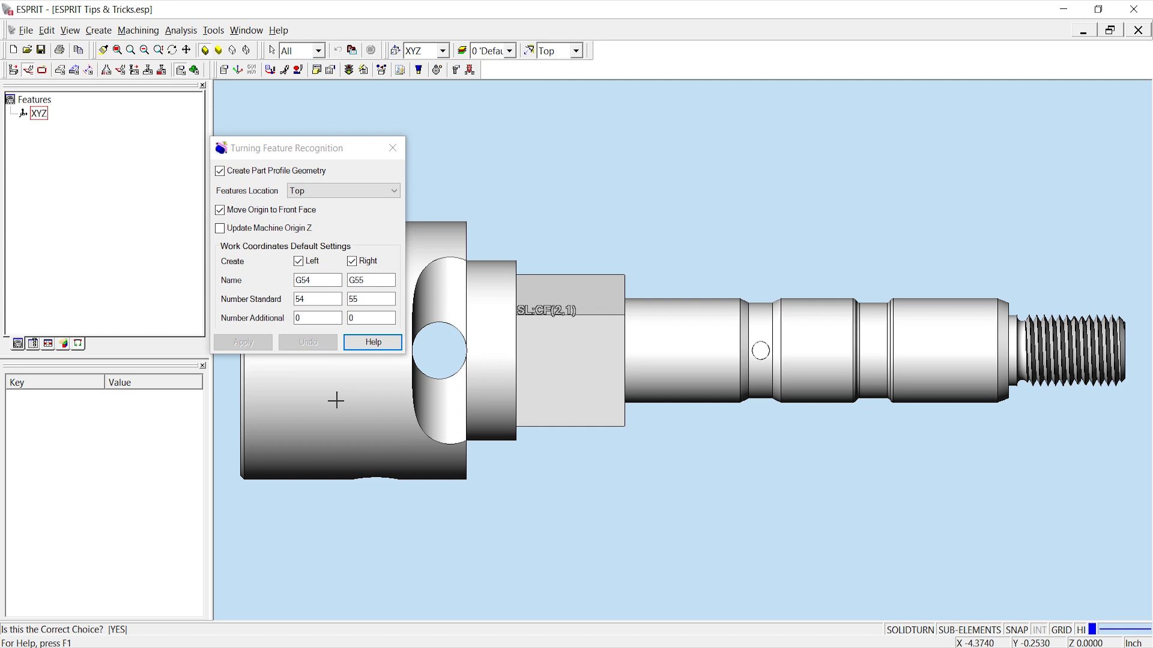
{"action": "left_click", "coordinate": [336, 401]}
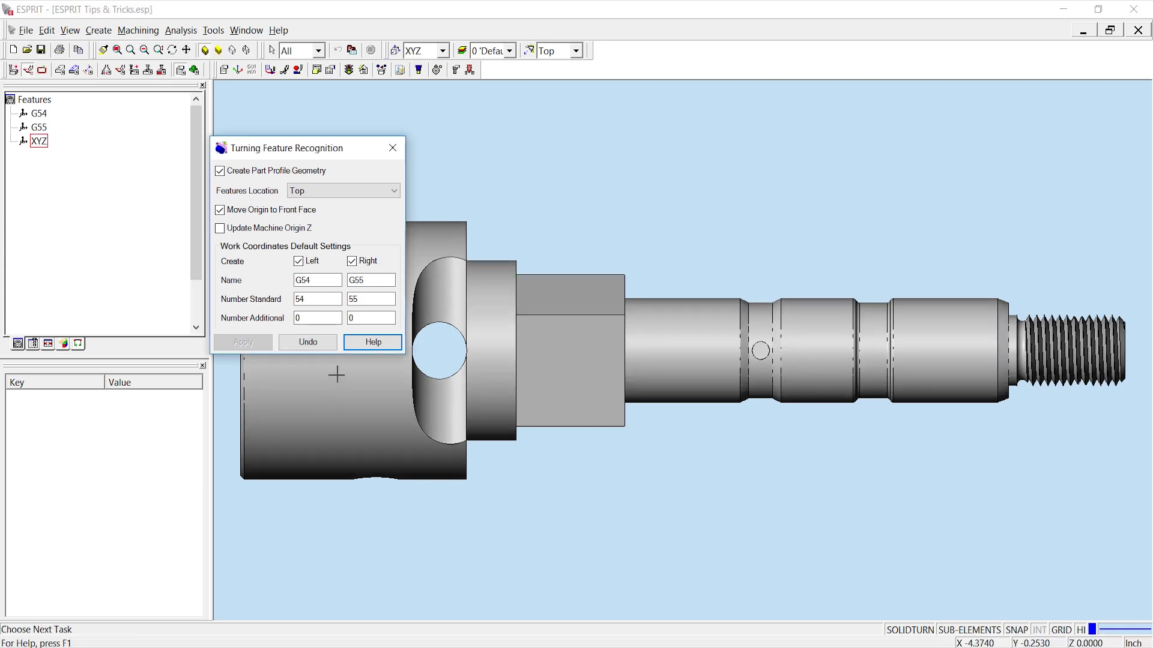
{"action": "left_click", "coordinate": [393, 148]}
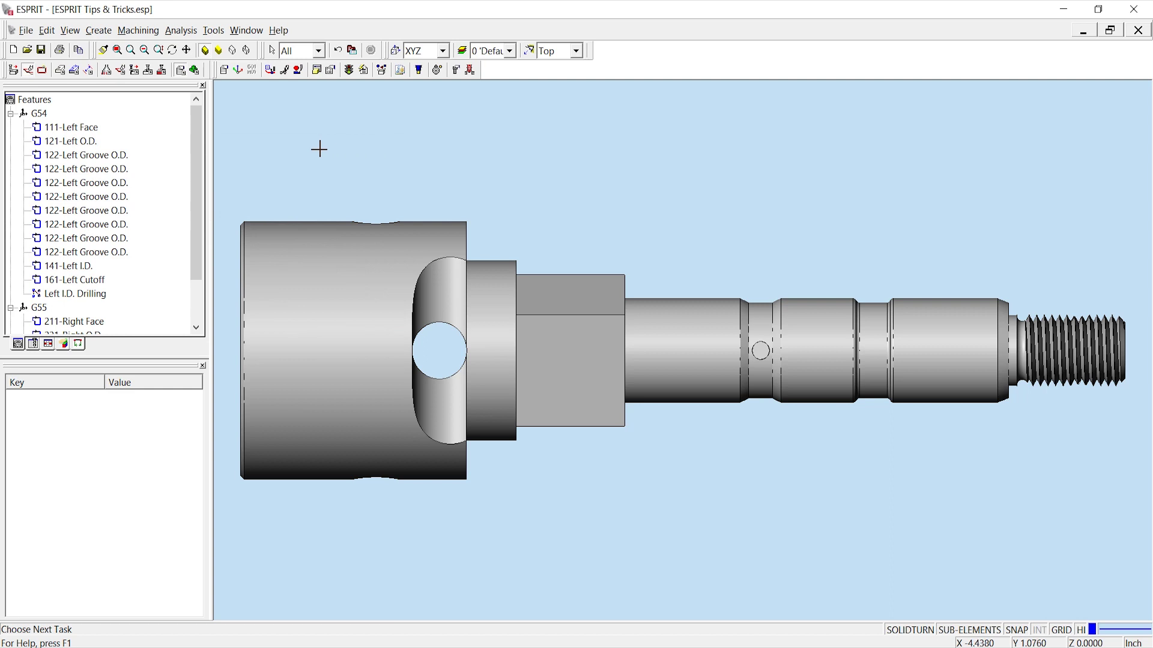
Inspect 111-Left Face's KnowledgeBase properties, then delete four duplicate 122-Left Groove O.D. features
{"action": "left_click", "coordinate": [79, 128]}
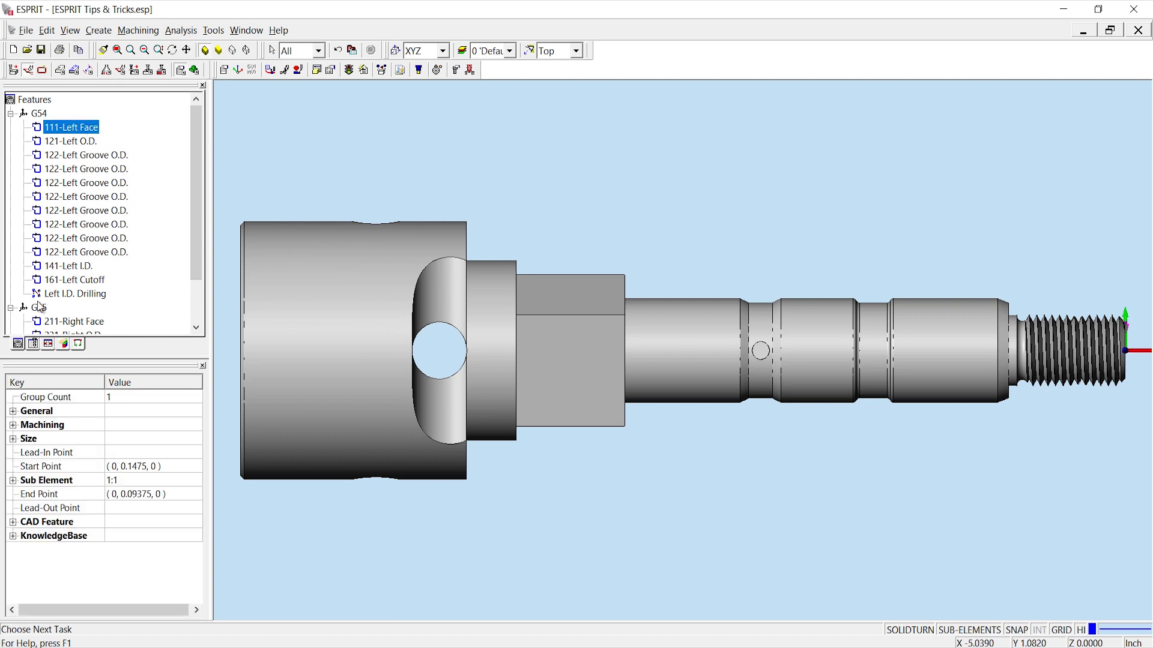
{"action": "double_click", "coordinate": [51, 537]}
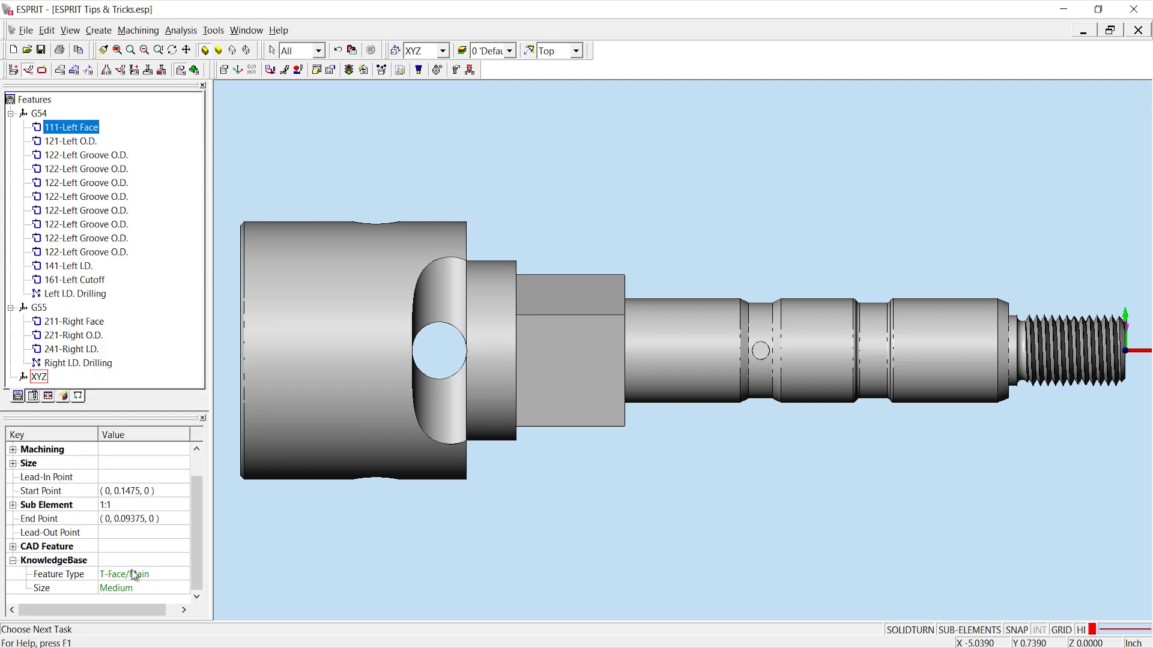
{"action": "left_click", "coordinate": [116, 252]}
{"action": "left_click", "coordinate": [116, 211], "text": "shift"}
{"action": "key", "text": "Delete"}
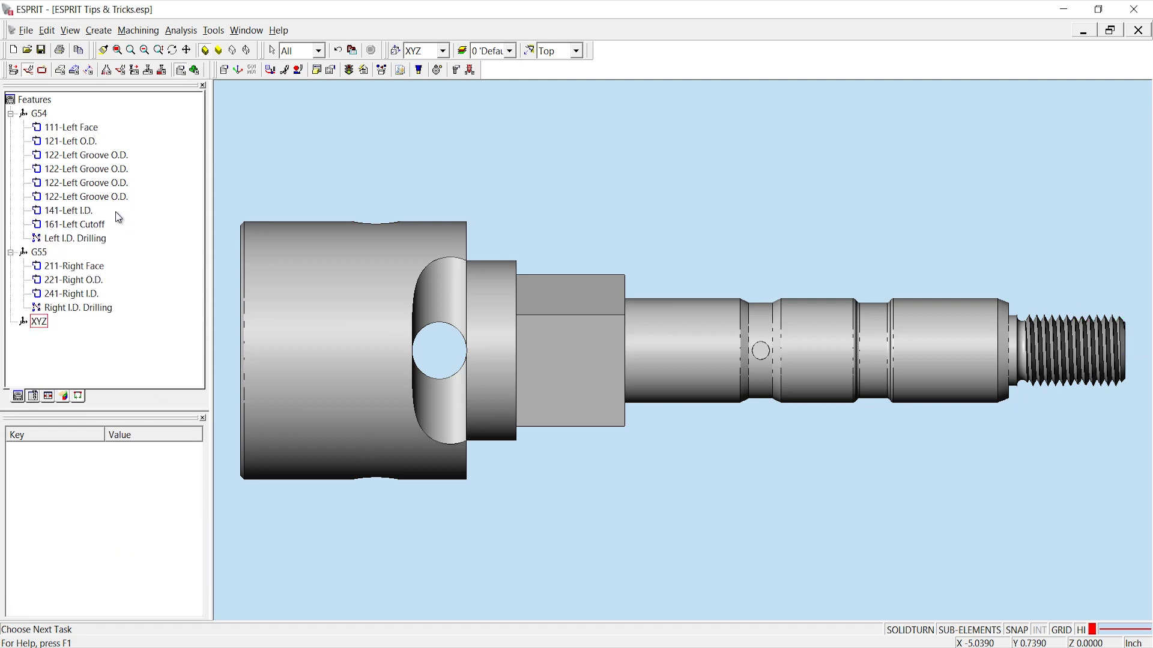
Load 121-Left O.D., 111-Left Face and the four groove features into Process Manager
{"action": "left_click", "coordinate": [89, 143]}
{"action": "left_click", "coordinate": [87, 129], "text": "shift"}
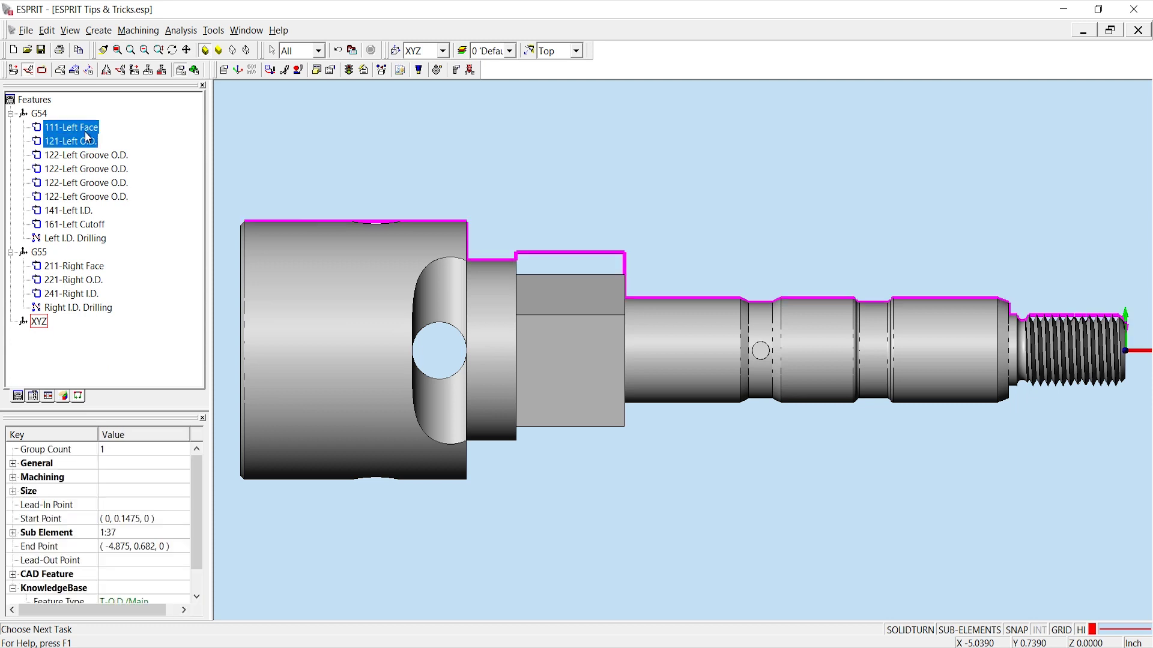
{"action": "left_click", "coordinate": [96, 156], "text": "ctrl"}
{"action": "left_click", "coordinate": [96, 170], "text": "ctrl"}
{"action": "left_click", "coordinate": [97, 183], "text": "ctrl"}
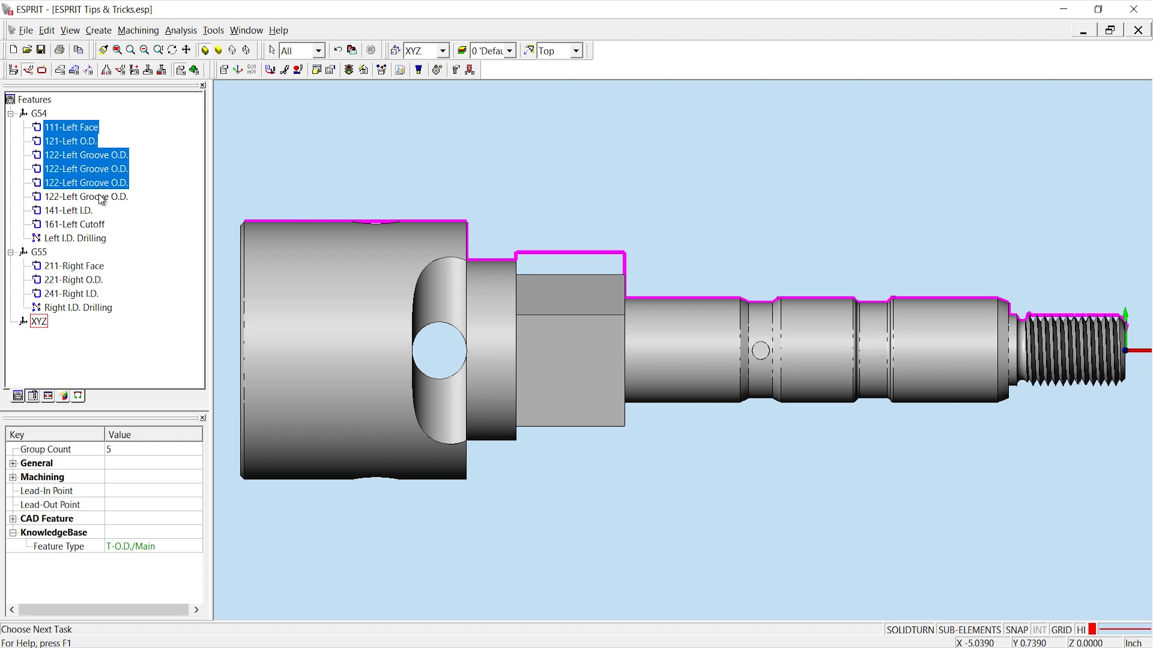
{"action": "left_click", "coordinate": [100, 197], "text": "ctrl"}
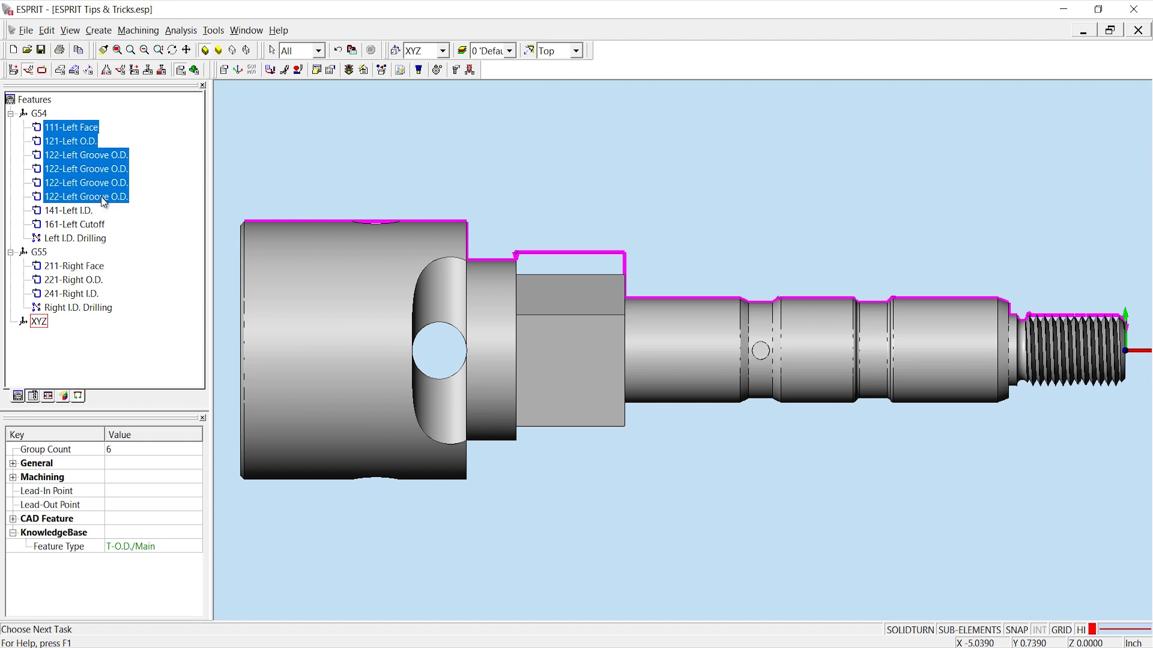
{"action": "left_click", "coordinate": [383, 69]}
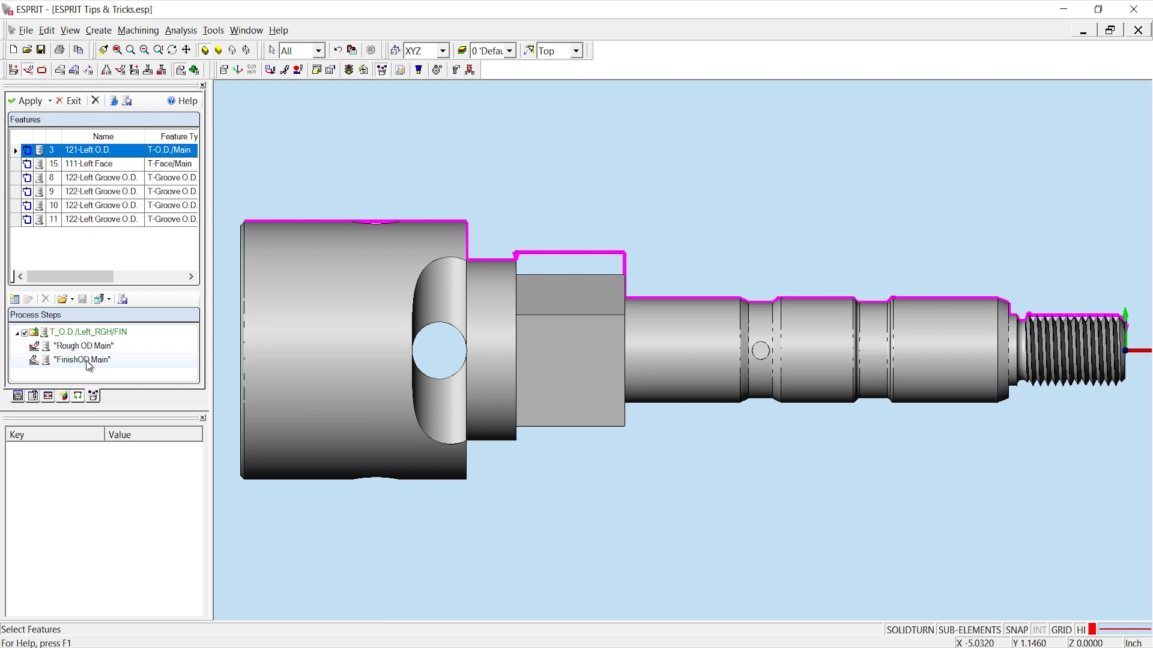
Review the suggested process steps for 111-Left Face and each groove feature
{"action": "left_click", "coordinate": [93, 166]}
{"action": "left_click", "coordinate": [93, 180]}
{"action": "left_click", "coordinate": [100, 206]}
{"action": "left_click", "coordinate": [102, 220]}
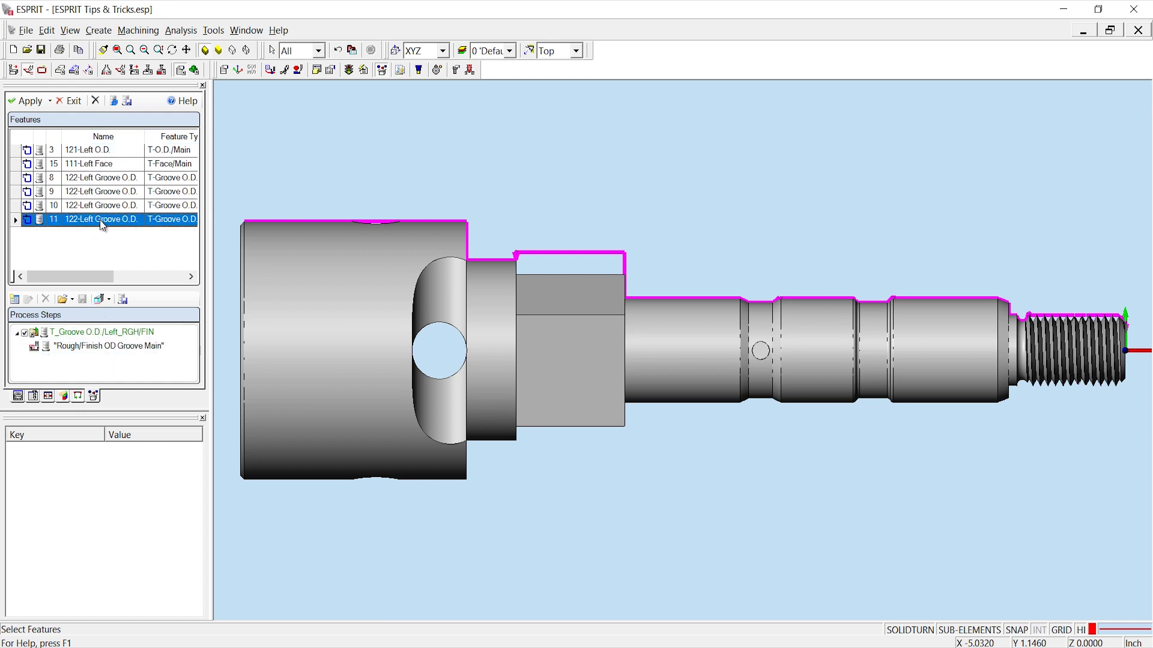
Apply the processes to create the turning operations, then review the new features and RoughTurn, FinishTurn, ODGroove tools
{"action": "left_click", "coordinate": [27, 101]}
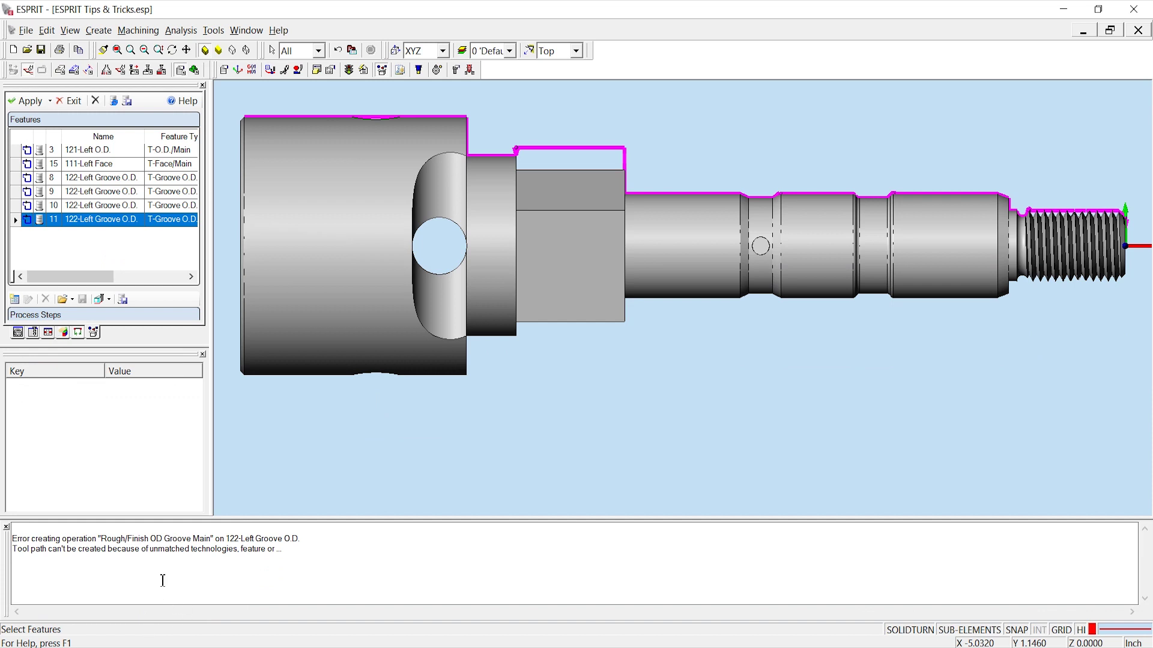
{"action": "left_click", "coordinate": [6, 527]}
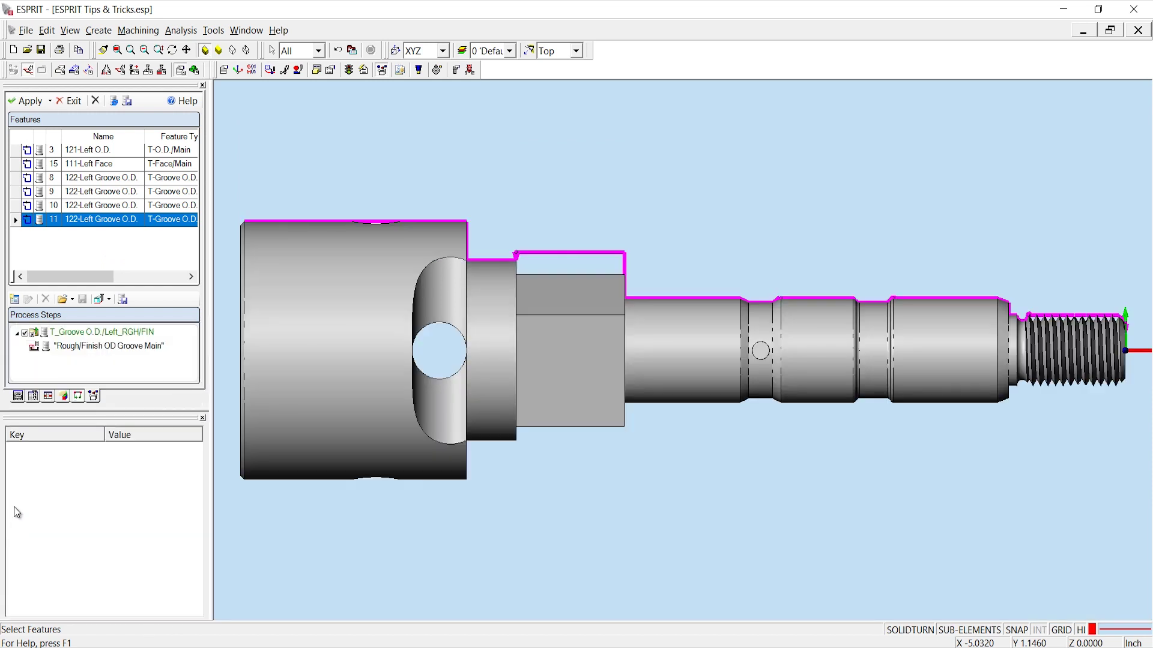
{"action": "left_click", "coordinate": [70, 101]}
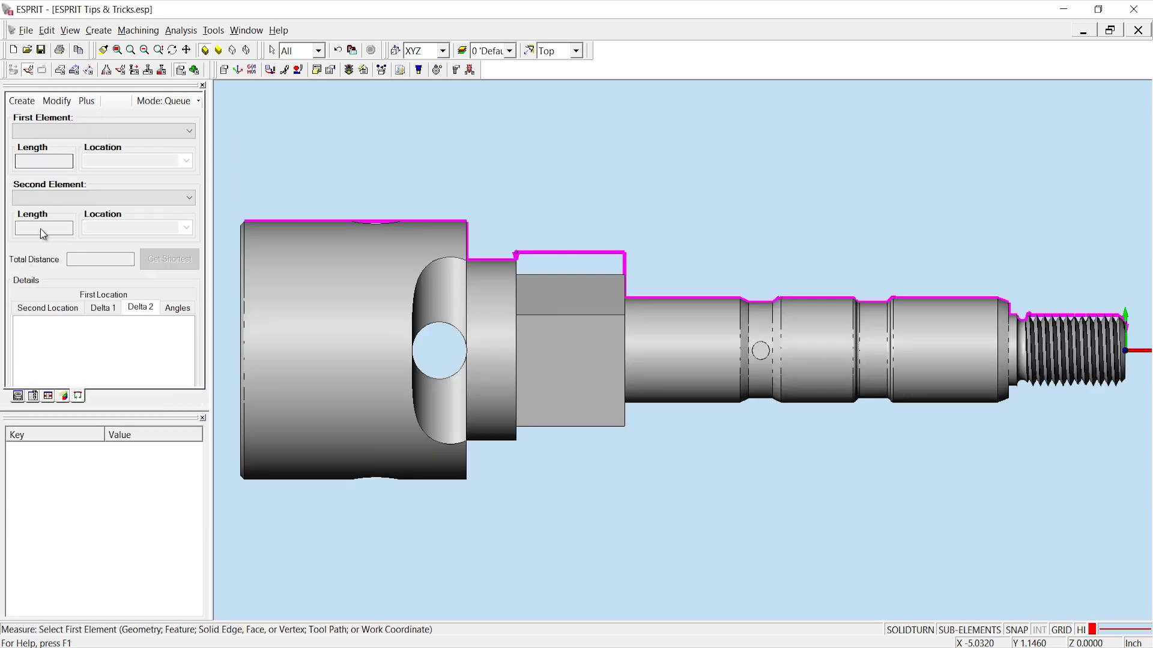
{"action": "left_click", "coordinate": [18, 397]}
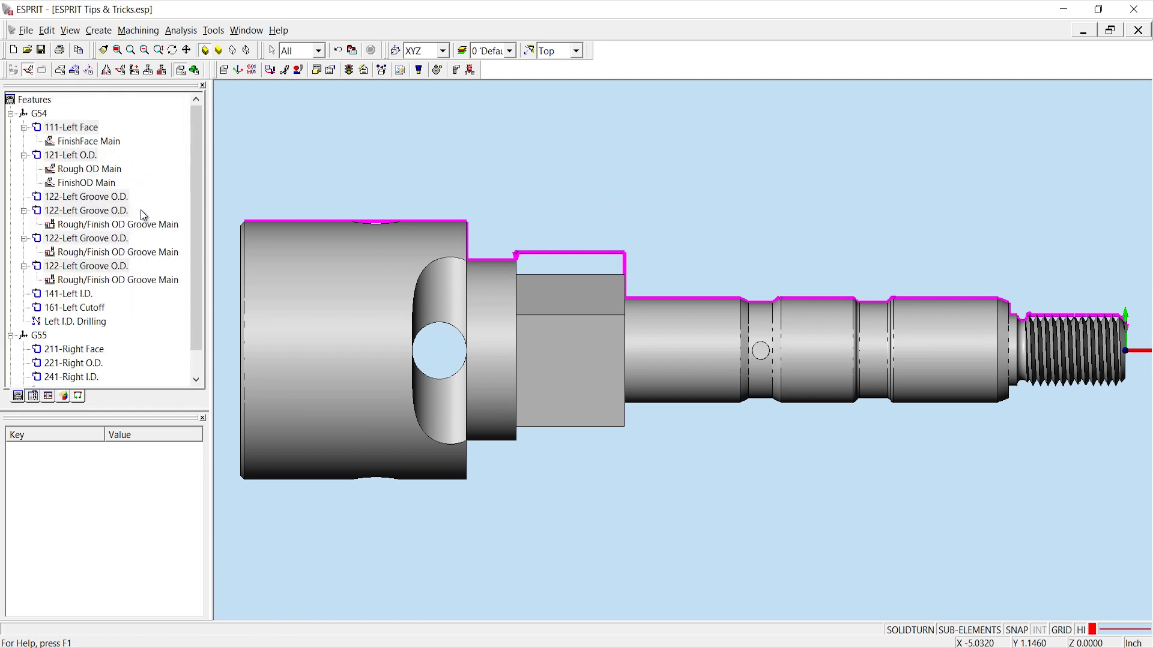
{"action": "left_click", "coordinate": [32, 398]}
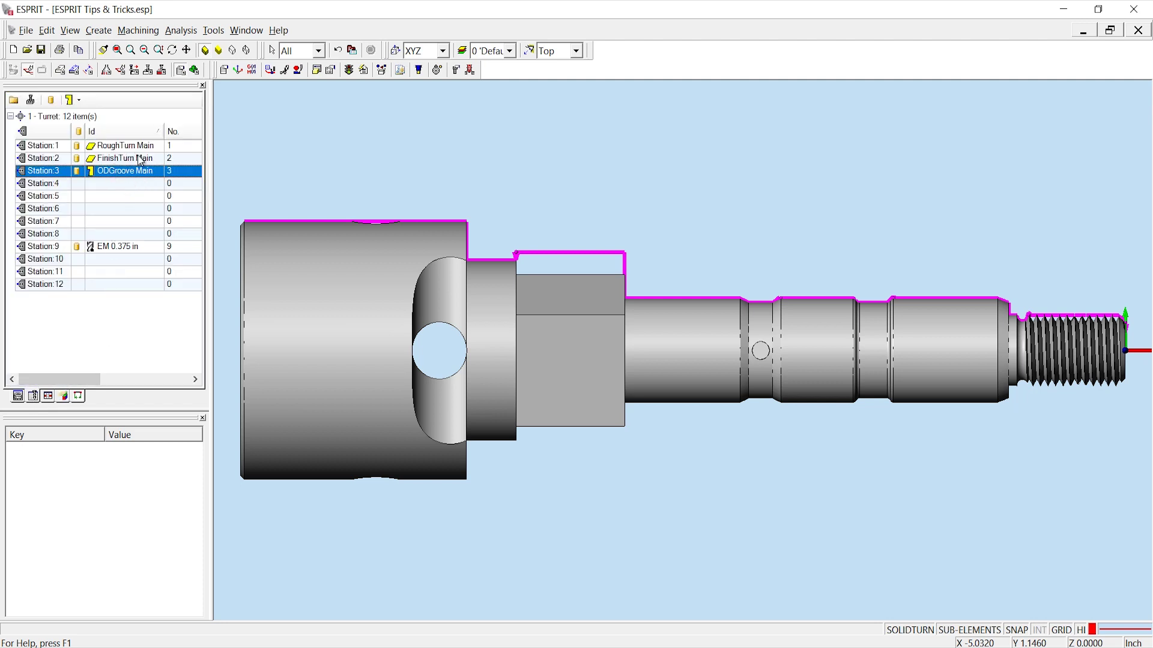
Preview the Rough OD Main, FinishOD Main and FinishFace Main toolpaths in the operations list
{"action": "left_click", "coordinate": [51, 397]}
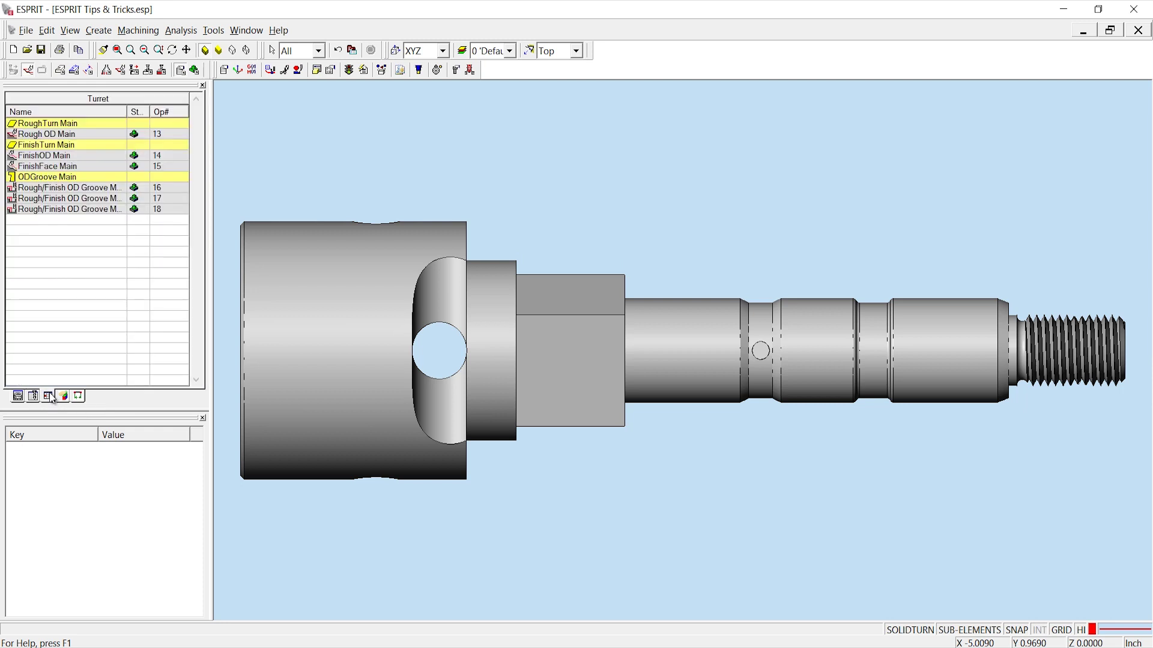
{"action": "left_click", "coordinate": [79, 135]}
{"action": "left_click", "coordinate": [78, 155]}
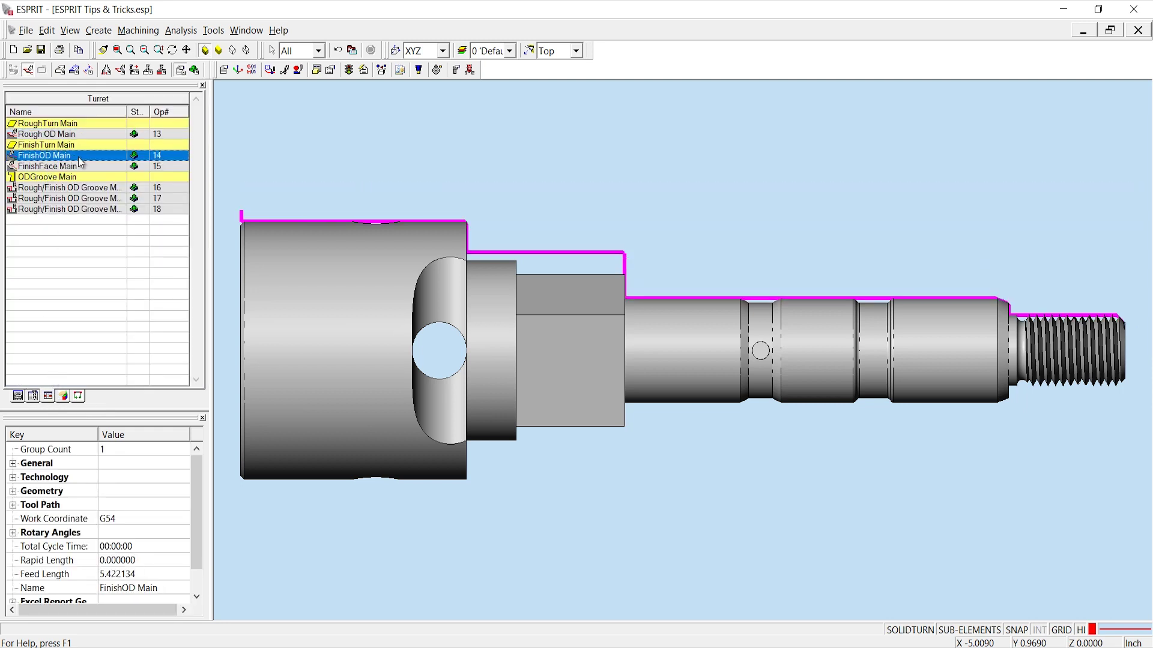
{"action": "left_click", "coordinate": [77, 165]}
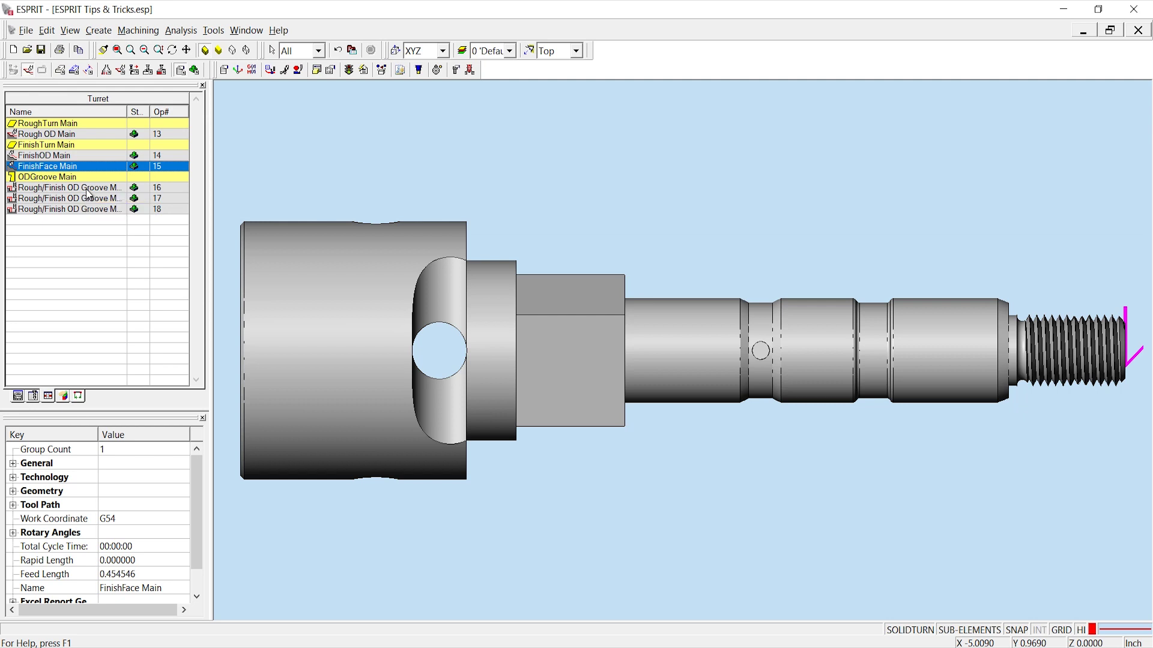
{"action": "left_click", "coordinate": [576, 286]}
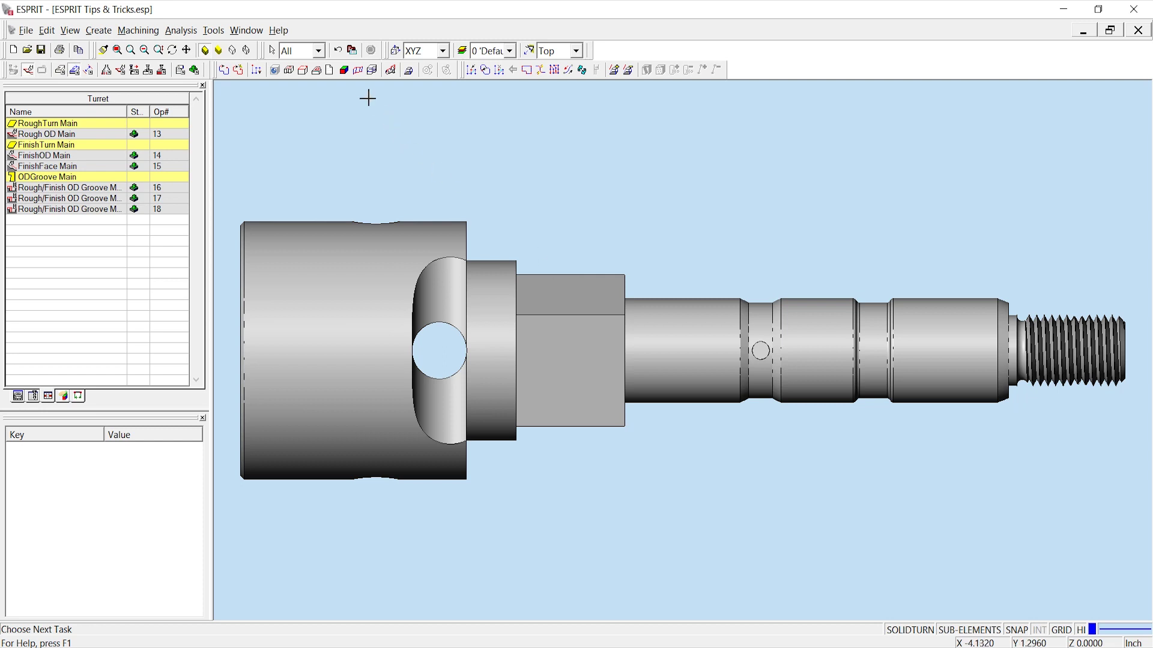
Pick the part's flat face, select the 18 Pocket feature under XYZ, and switch to KBM Manager
{"action": "left_click", "coordinate": [316, 70]}
{"action": "left_click", "coordinate": [598, 305]}
{"action": "left_click", "coordinate": [598, 304]}
{"action": "left_click", "coordinate": [17, 397]}
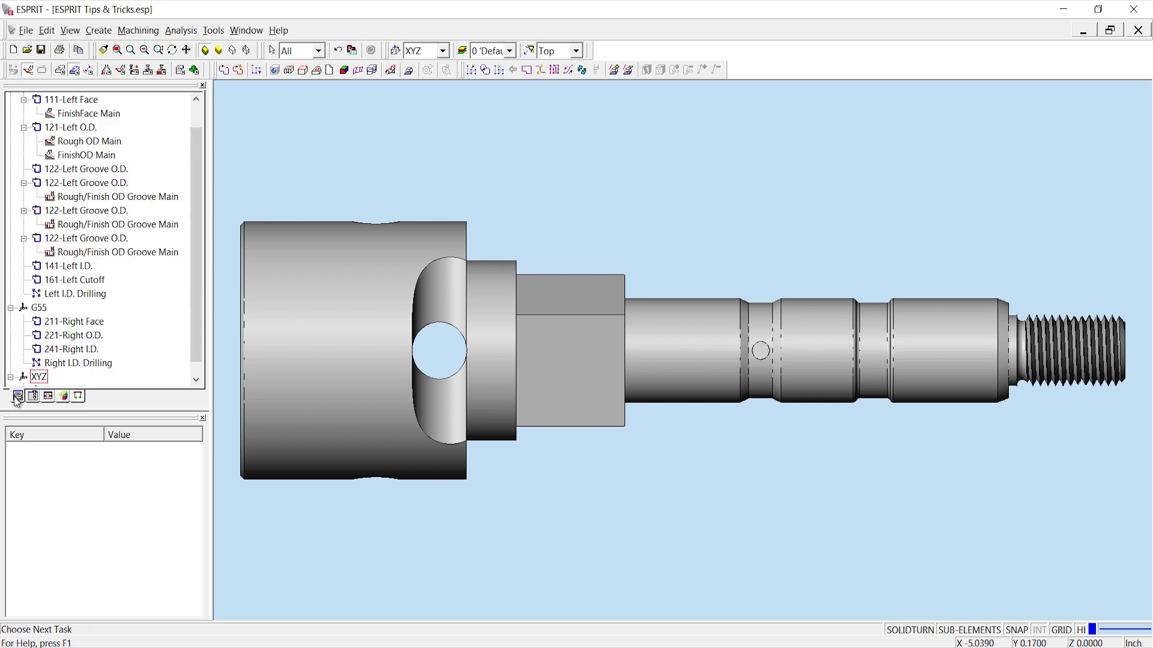
{"action": "scroll", "coordinate": [83, 363], "scroll_direction": "down", "scroll_amount": 1}
{"action": "left_click", "coordinate": [65, 377]}
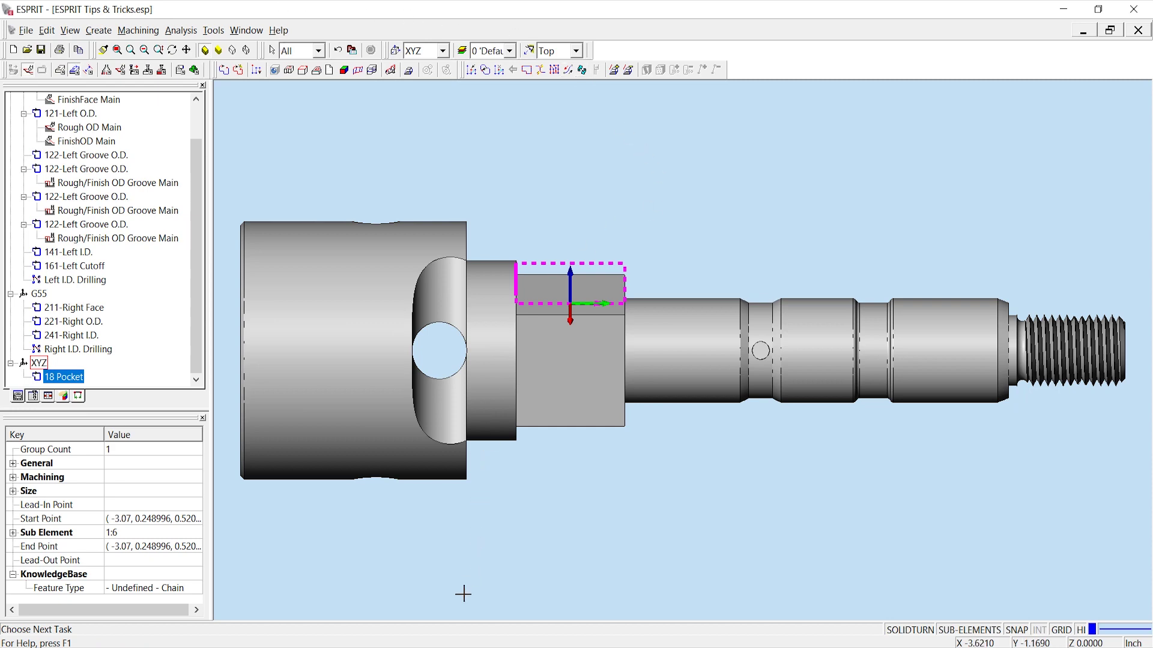
{"action": "key", "text": "alt+Tab"}
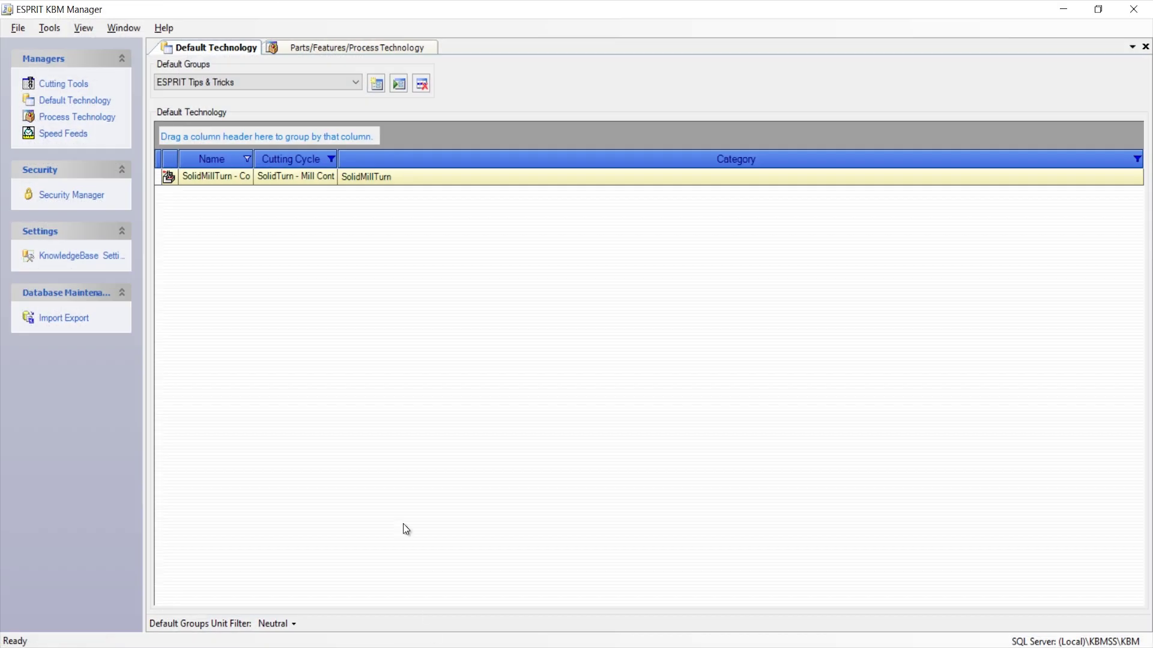
Keep the ESPRIT Tips & Tricks default group and open its SolidMillTurn contouring record for editing
{"action": "left_click", "coordinate": [248, 83]}
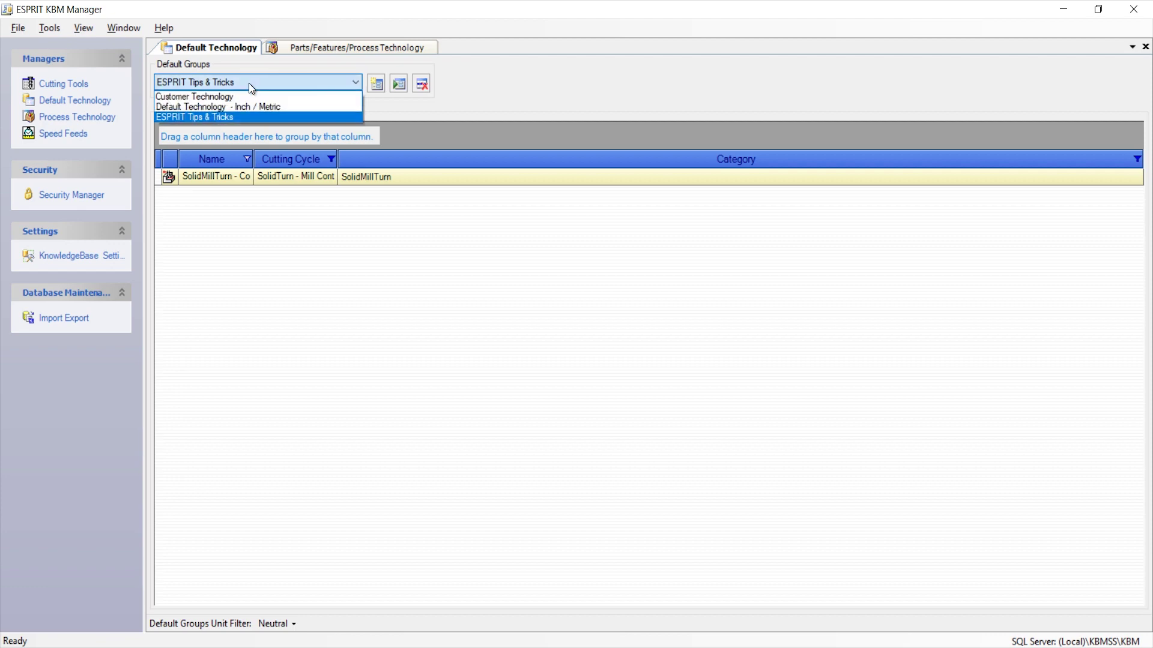
{"action": "left_click", "coordinate": [246, 116]}
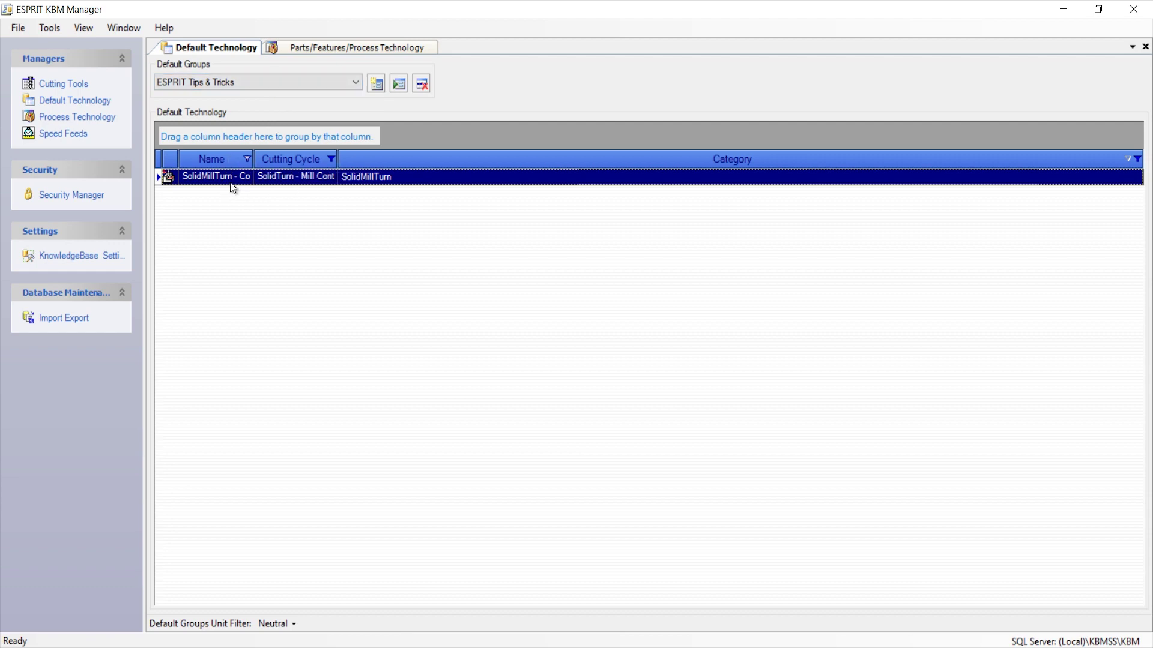
{"action": "double_click", "coordinate": [330, 179]}
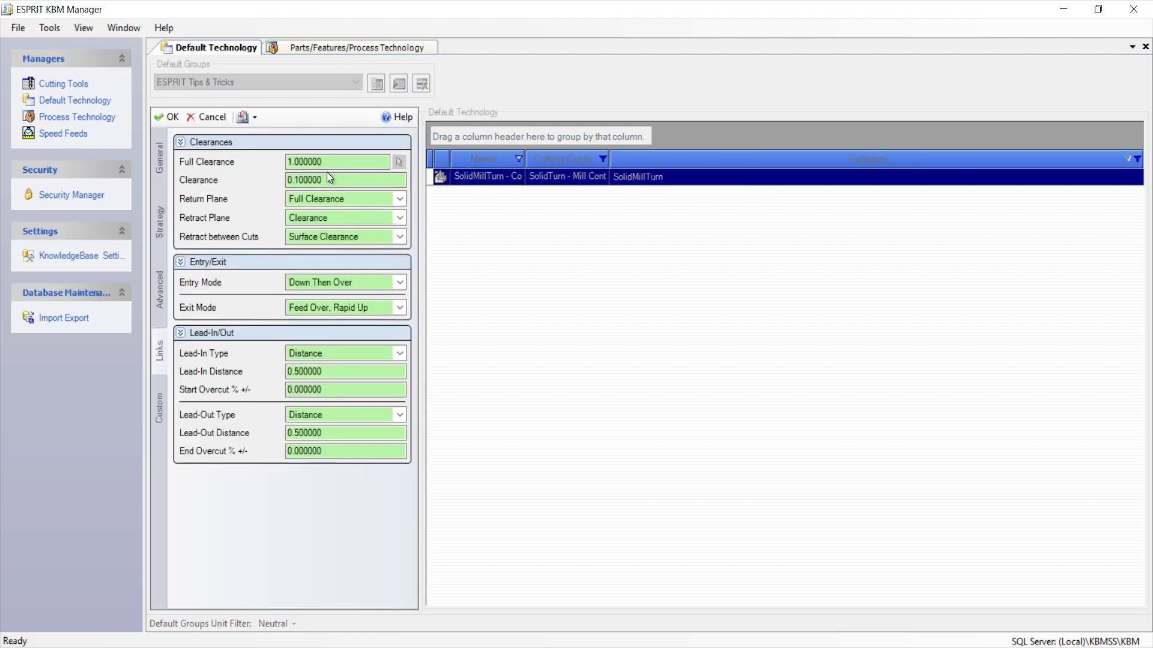
{"action": "left_click", "coordinate": [333, 163]}
{"action": "right_click", "coordinate": [333, 165]}
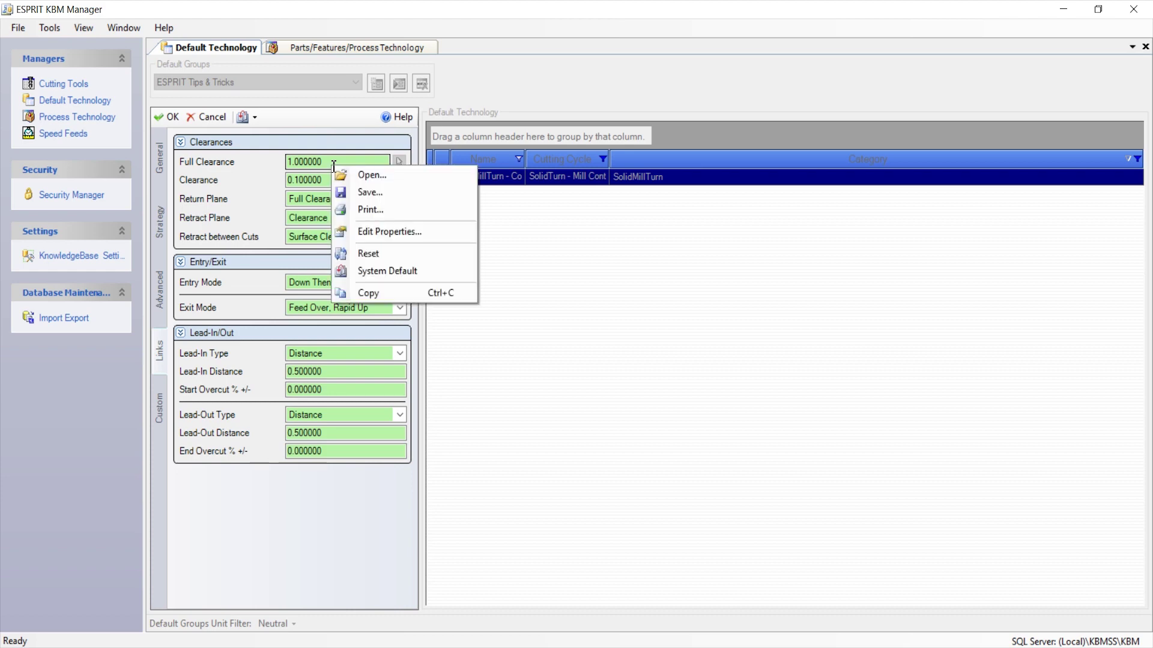
{"action": "left_click", "coordinate": [381, 232]}
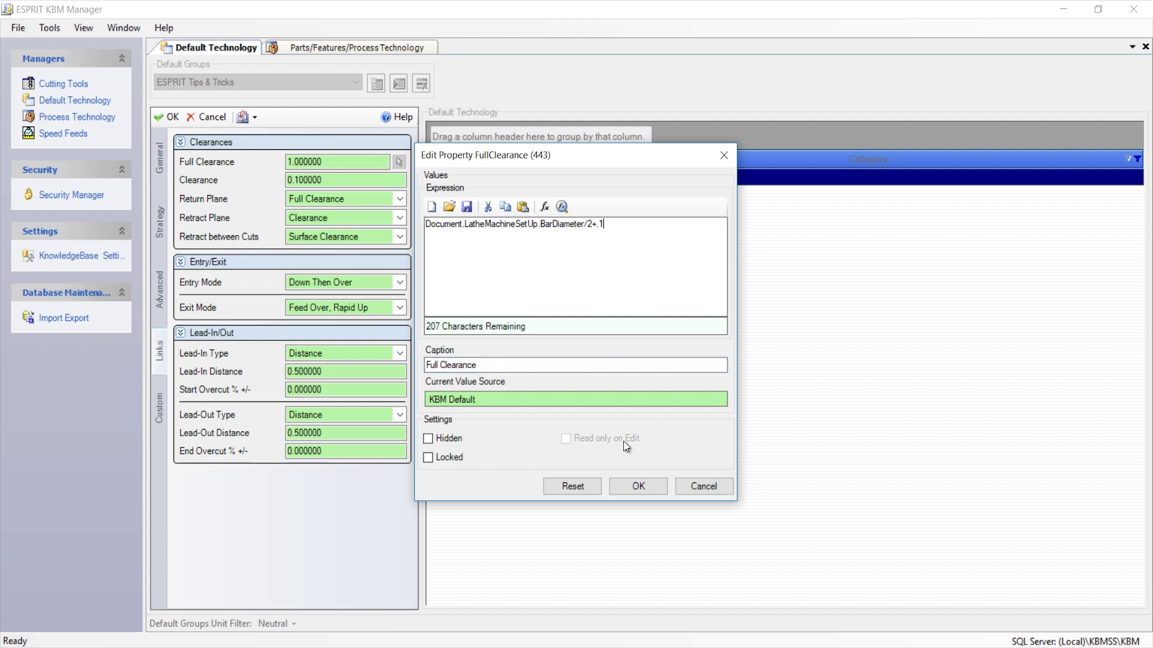
{"action": "left_click", "coordinate": [637, 486]}
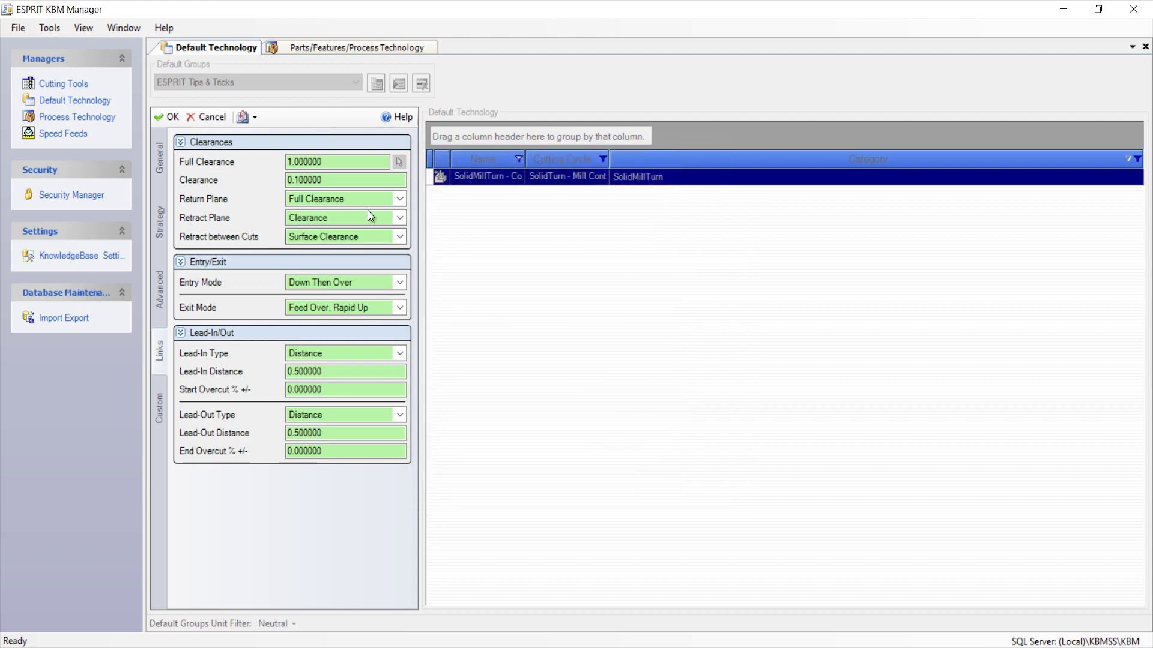
Insert the missing decimal point so the Clearance expression reads im(0.05,1), and confirm it
{"action": "right_click", "coordinate": [331, 180]}
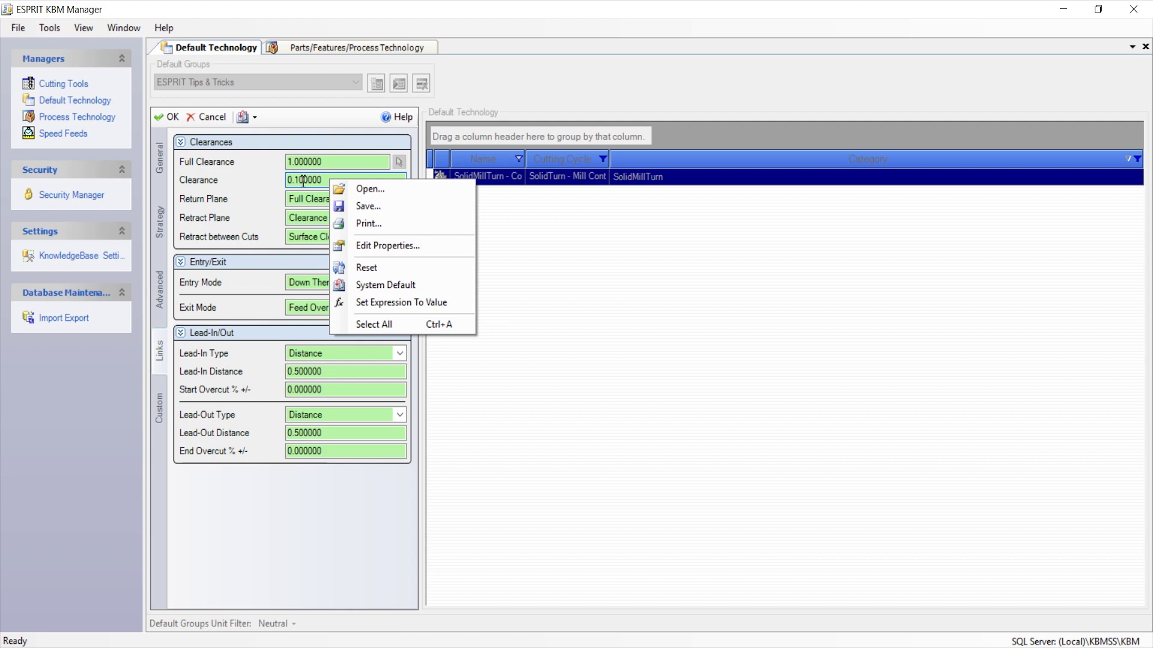
{"action": "left_click", "coordinate": [372, 249]}
{"action": "left_click", "coordinate": [440, 239]}
{"action": "type", "text": ".05,1)"}
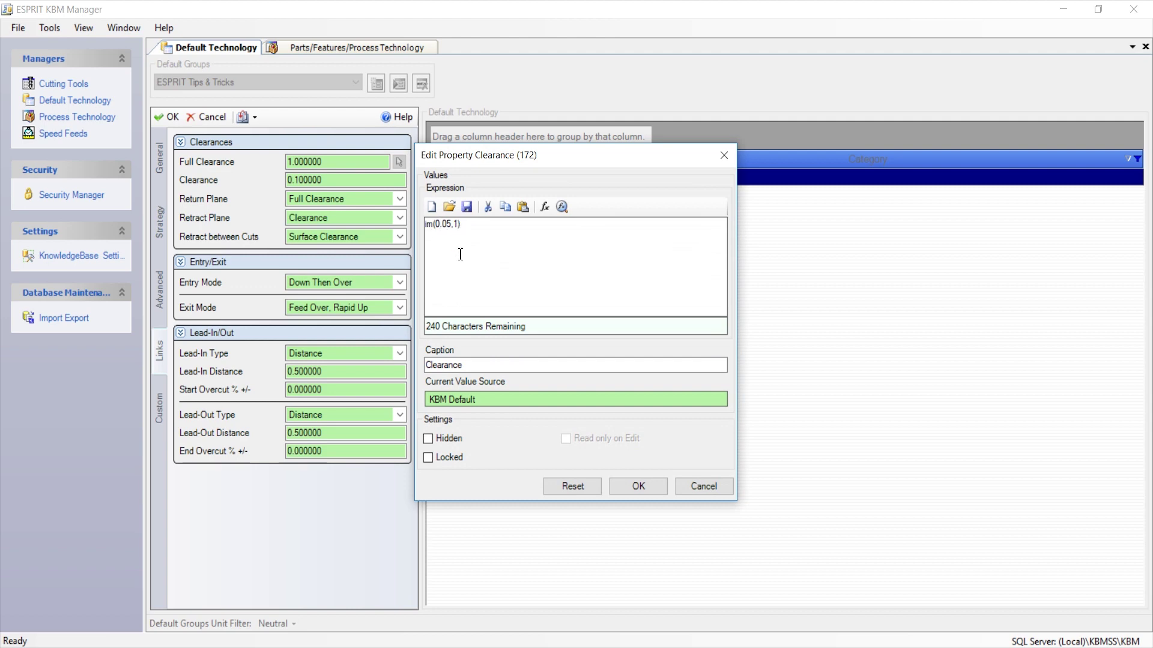
{"action": "left_click", "coordinate": [637, 486]}
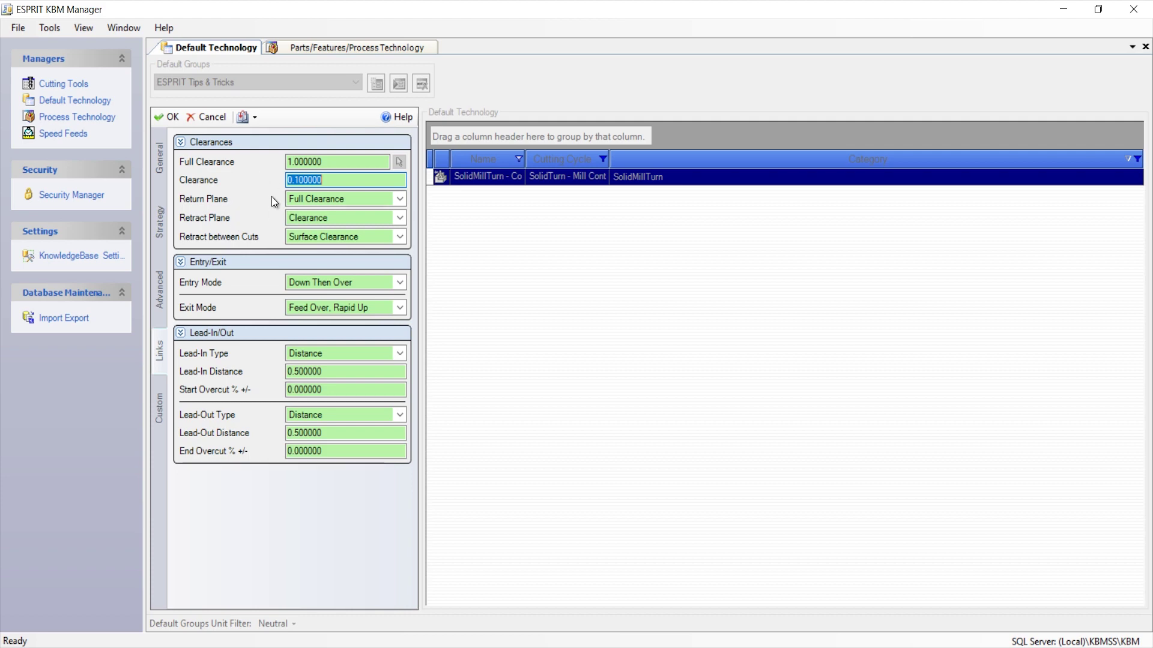
{"action": "left_click", "coordinate": [161, 224]}
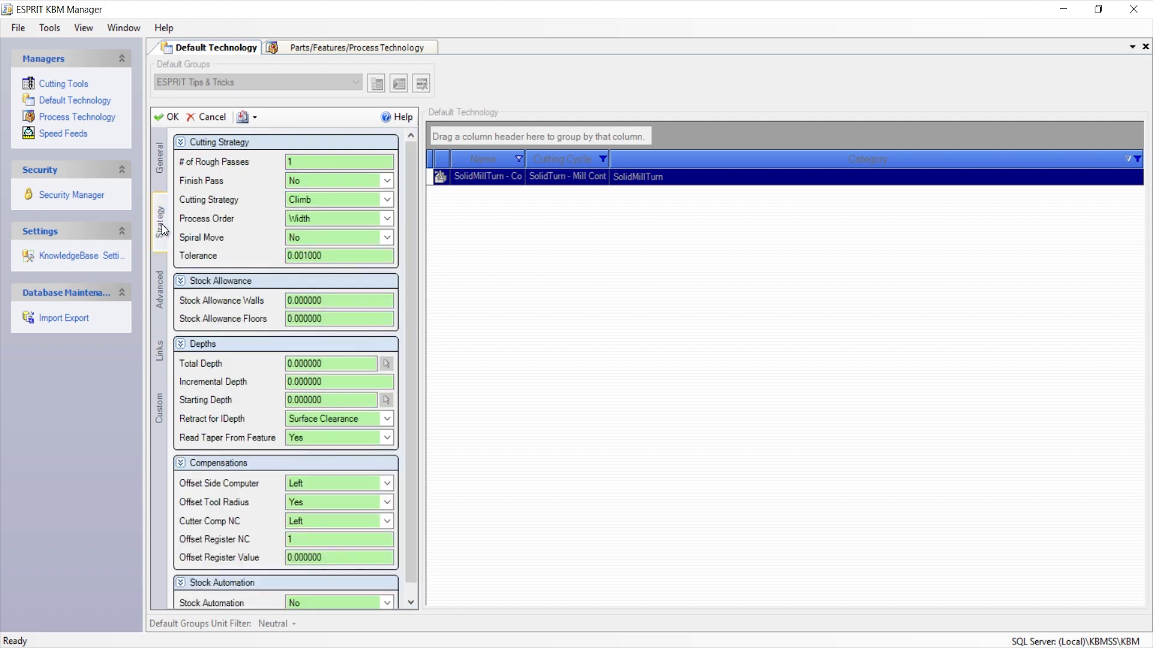
Confirm Incremental Depth is half the tool diameter, then save the SolidMillTurn contouring defaults
{"action": "right_click", "coordinate": [331, 381]}
{"action": "left_click", "coordinate": [380, 446]}
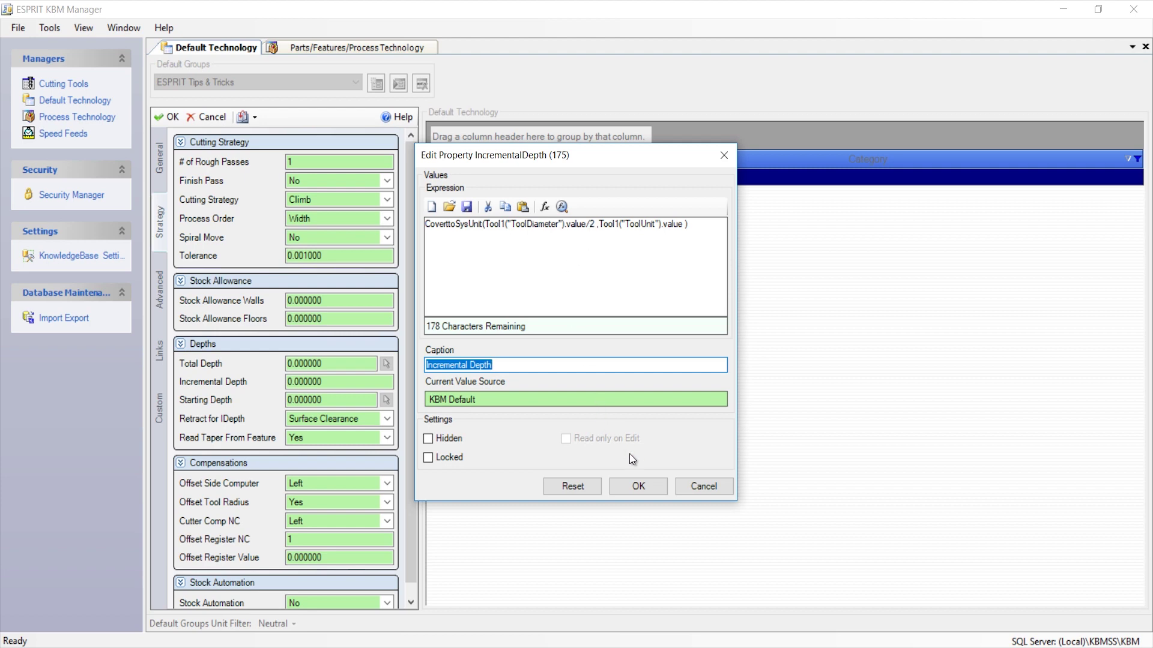
{"action": "left_click", "coordinate": [643, 489]}
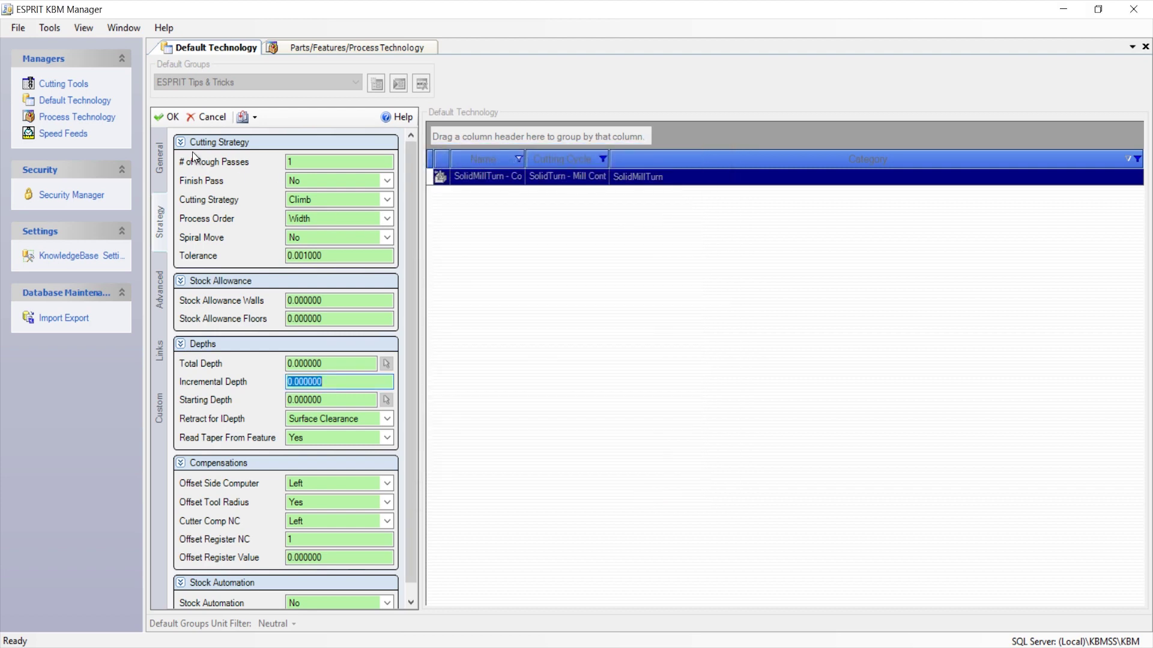
{"action": "left_click", "coordinate": [171, 119]}
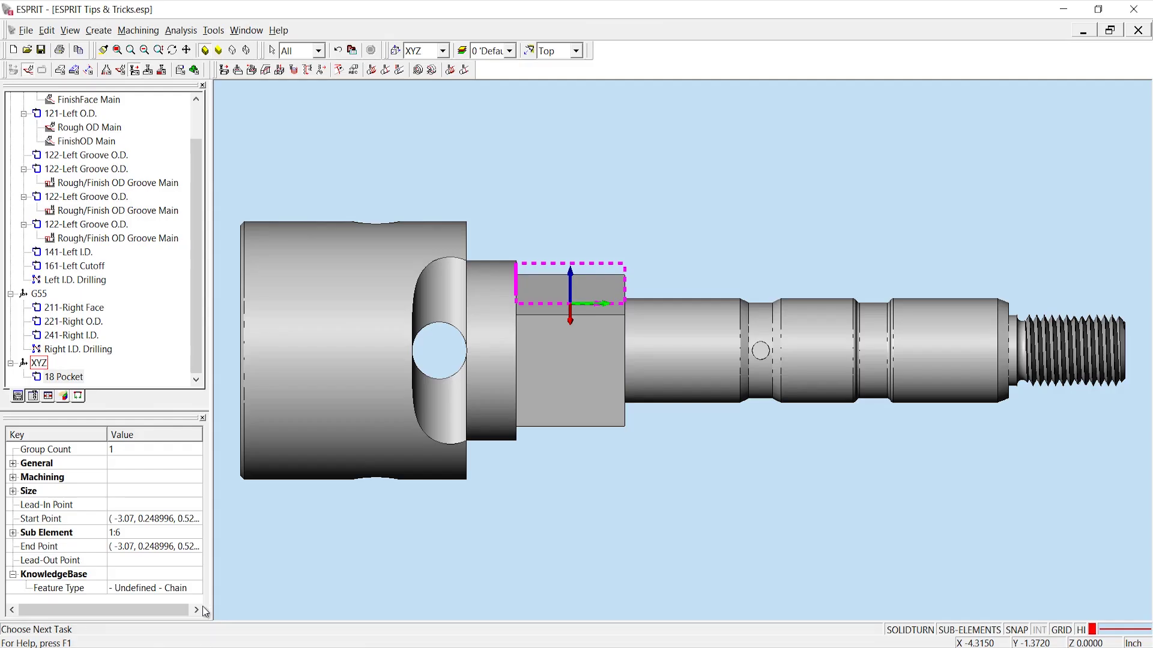
Start a contouring operation on the 18 Pocket feature using the 0.375 in end mill
{"action": "left_click", "coordinate": [87, 379]}
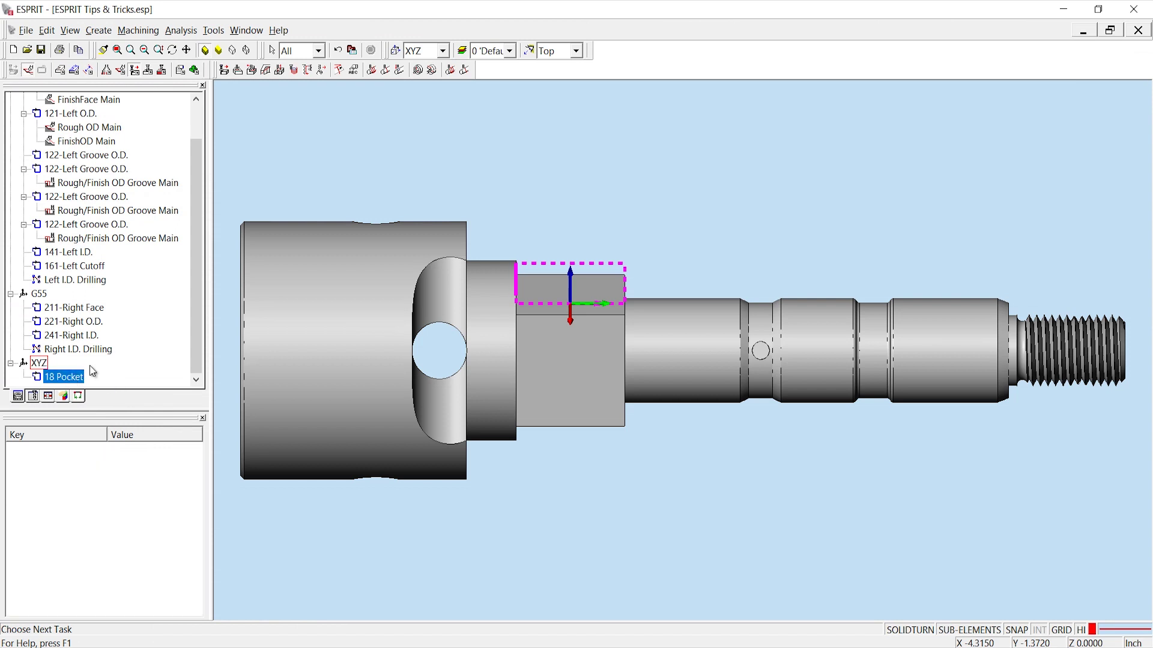
{"action": "left_click", "coordinate": [253, 70]}
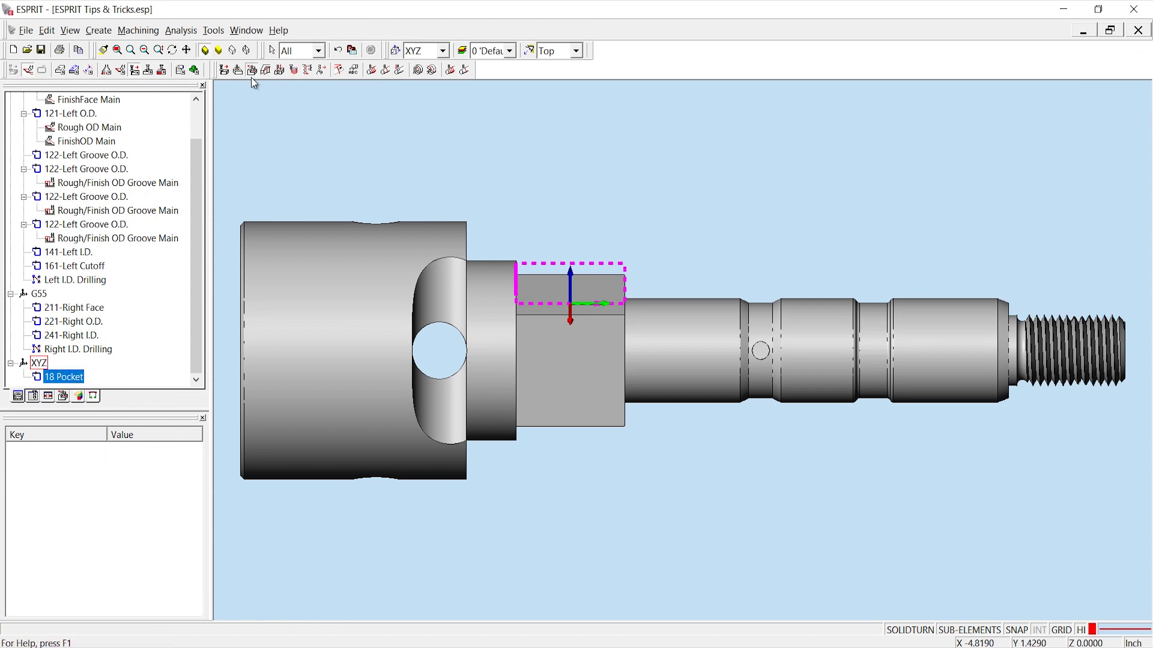
{"action": "left_click", "coordinate": [12, 139]}
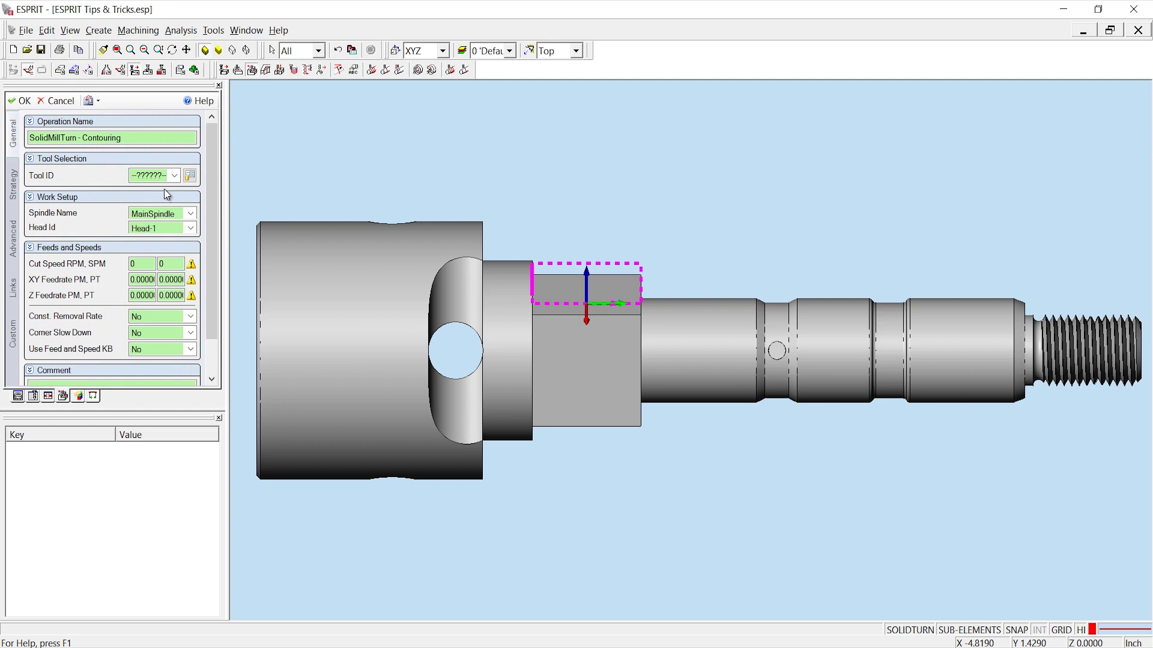
{"action": "left_click", "coordinate": [174, 175]}
{"action": "left_click", "coordinate": [165, 210]}
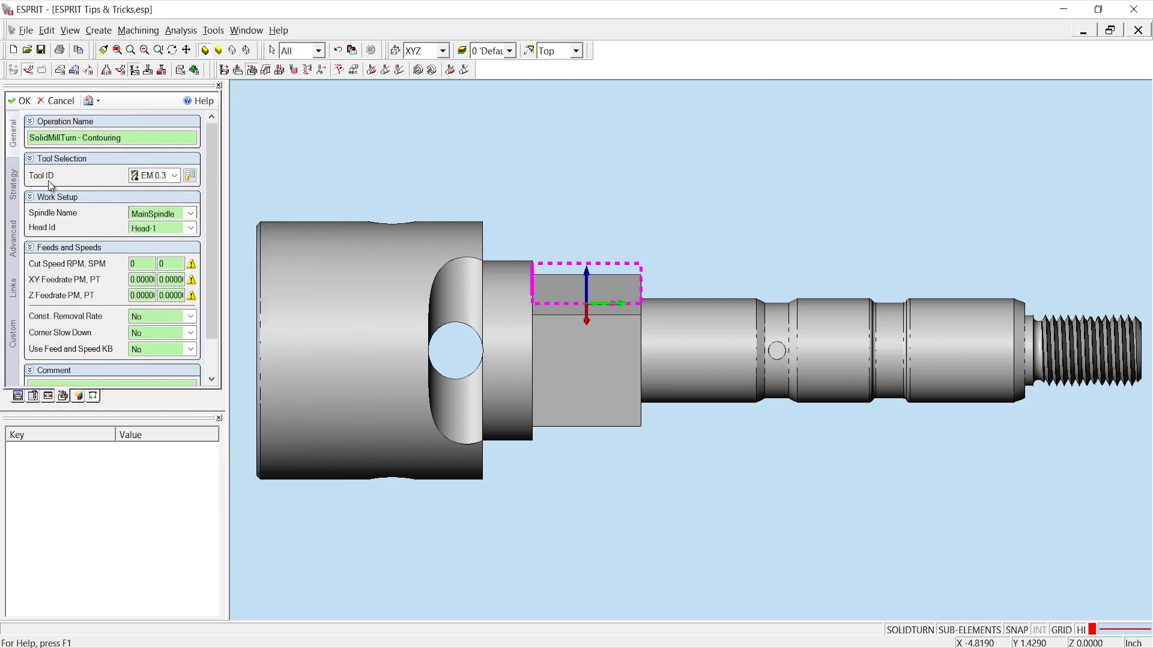
Verify Incremental Depth 0.1875 and Full Clearance 0.975, then accept the contouring operation
{"action": "left_click", "coordinate": [13, 186]}
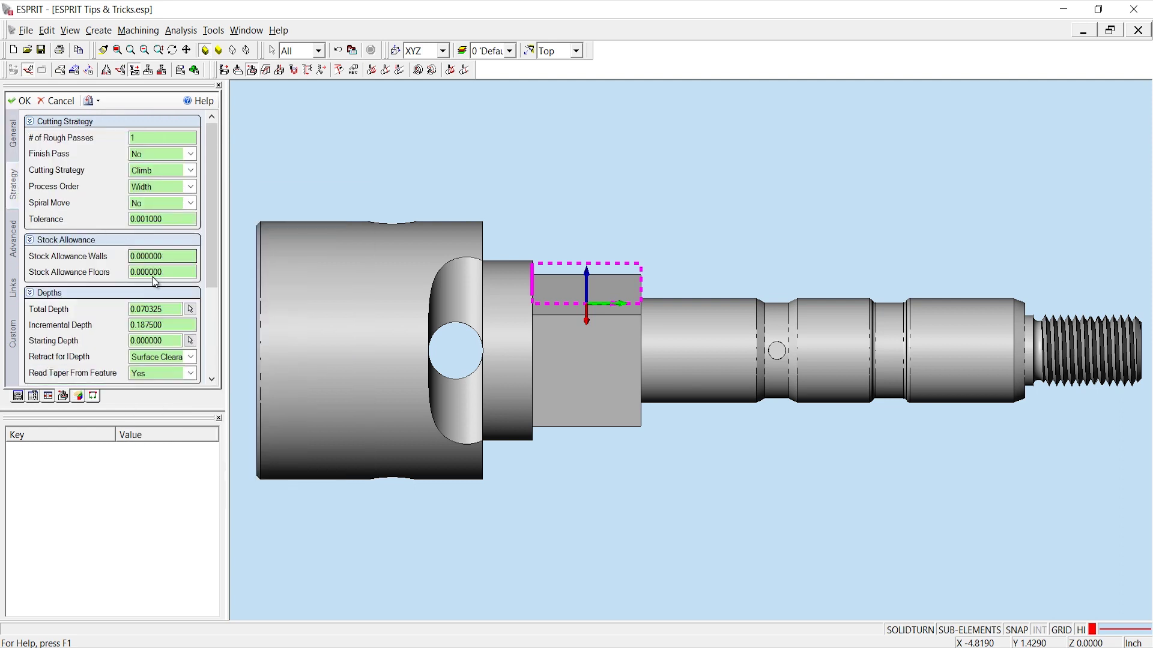
{"action": "left_click", "coordinate": [161, 328]}
{"action": "left_click", "coordinate": [15, 292]}
{"action": "left_click", "coordinate": [151, 138]}
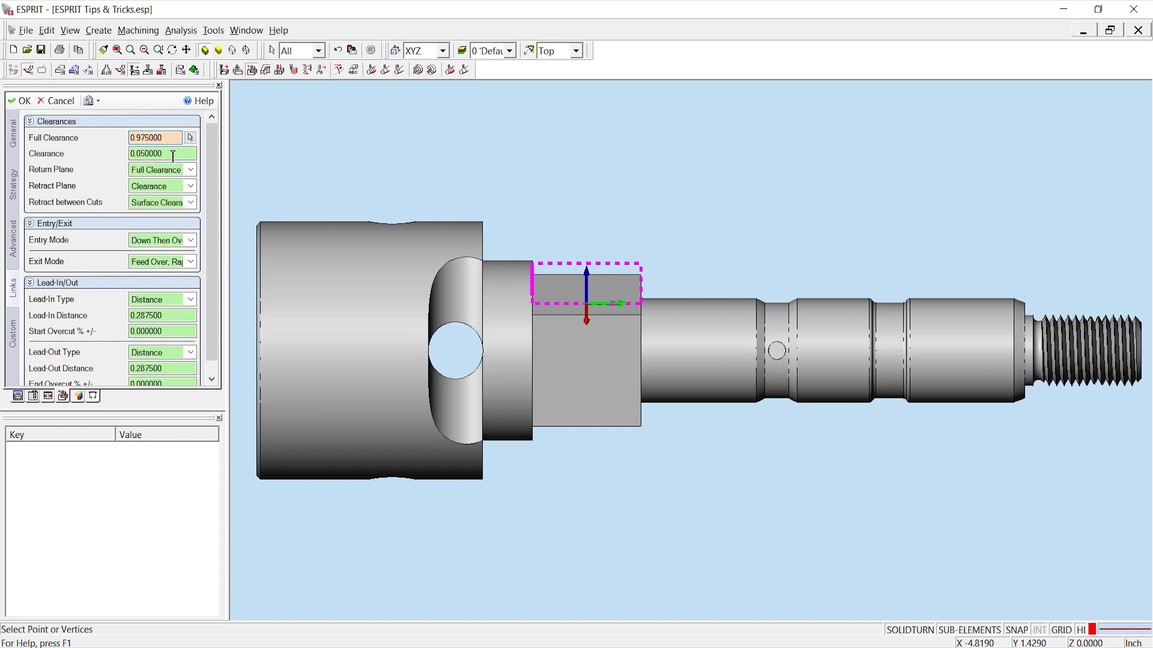
{"action": "left_click", "coordinate": [18, 101]}
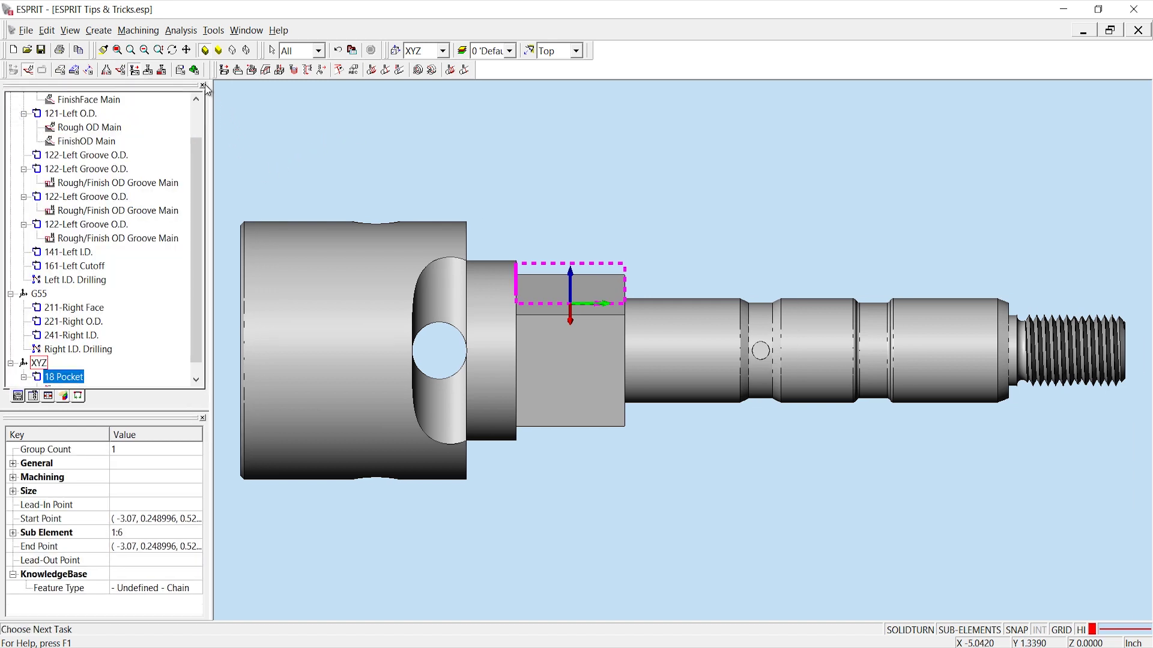
{"action": "left_click", "coordinate": [214, 107]}
{"action": "left_click", "coordinate": [278, 69]}
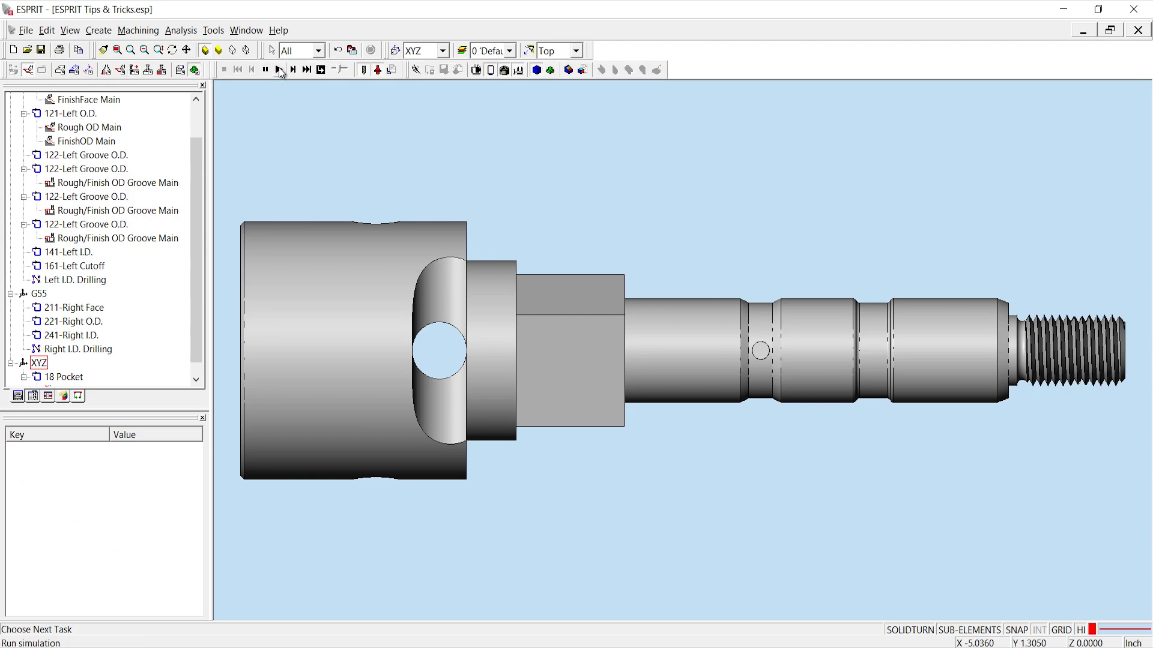